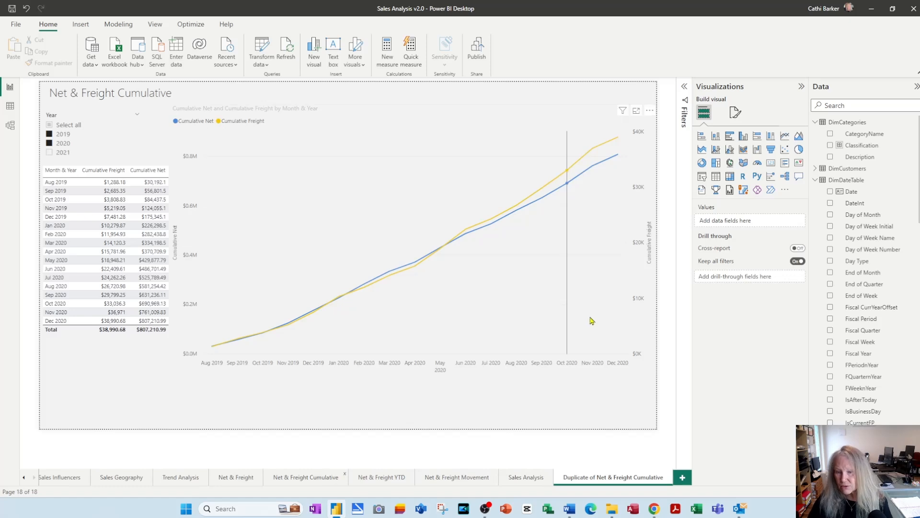
# Rename the duplicated Net & Freight Cumulative page as On Order Drill
pyautogui.doubleClick(593, 476)
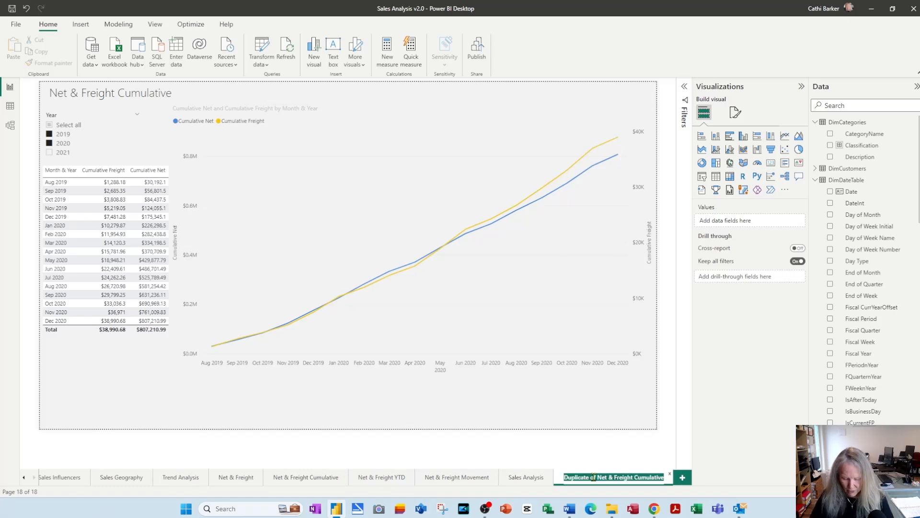
pyautogui.write('On Order Drill')
pyautogui.press('Return')
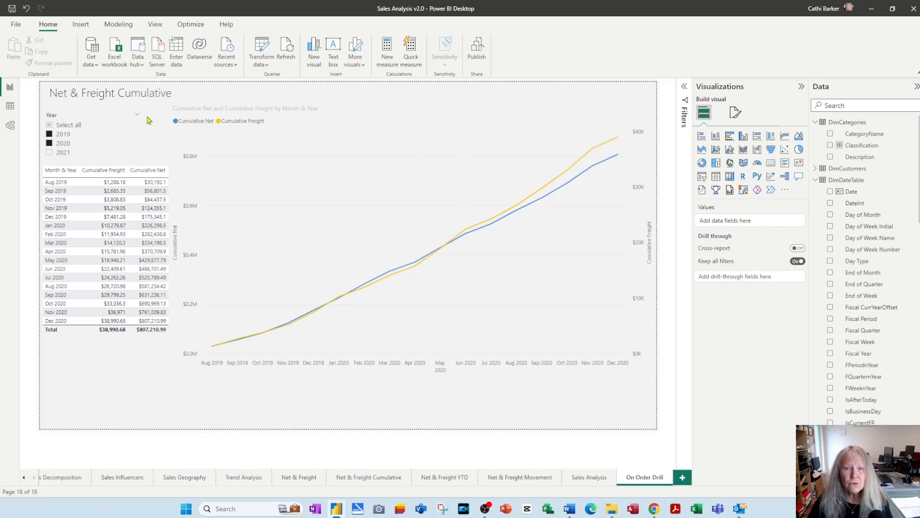
# Replace the page's heading text with On Order Drill
pyautogui.click(187, 97)
pyautogui.hotkey('ctrl', 'a')
pyautogui.write('On Order Dri')
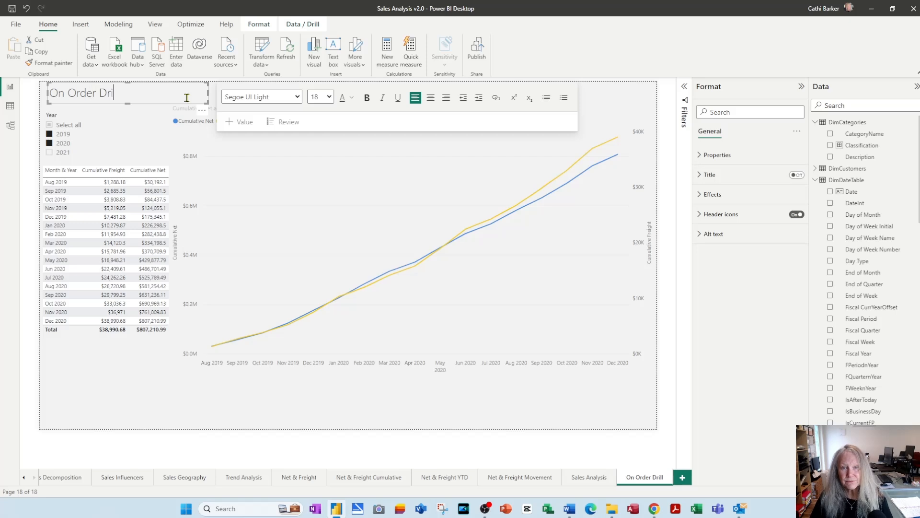
pyautogui.write('ll')
# Delete the Year slicer, the monthly cumulative table and the cumulative line chart from the page
pyautogui.click(63, 134)
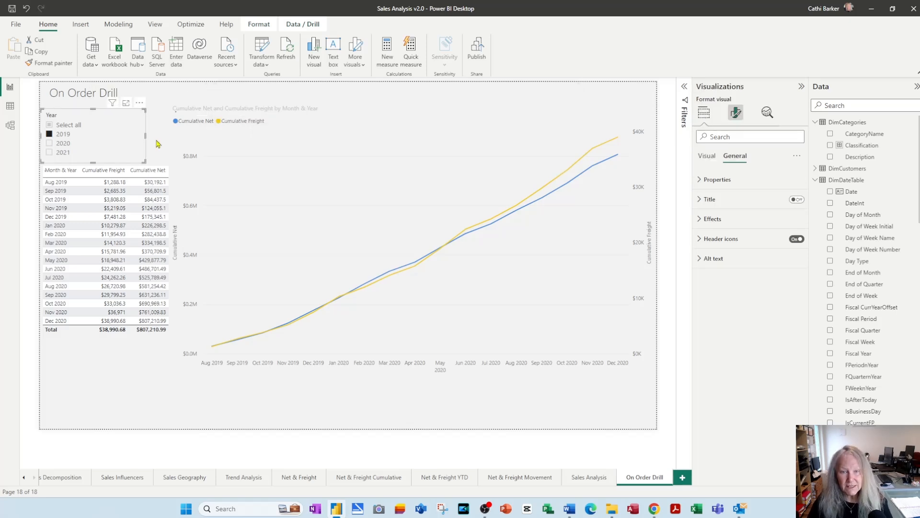
pyautogui.press('Delete')
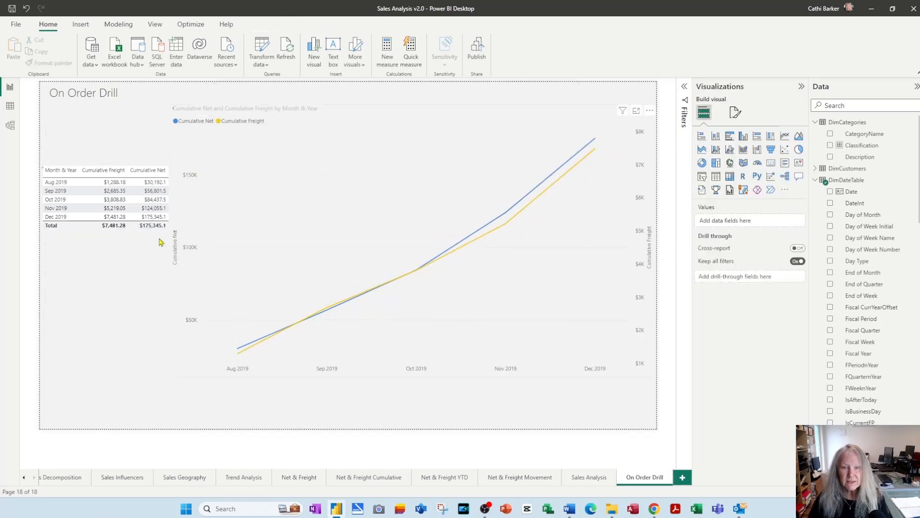
pyautogui.click(151, 246)
pyautogui.press('Delete')
pyautogui.click(362, 204)
pyautogui.press('Delete')
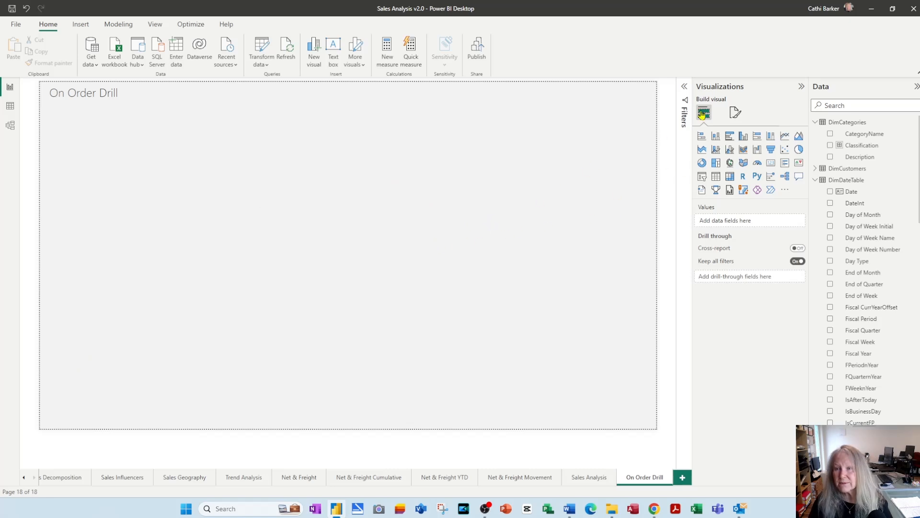
# Insert a clustered column chart covering about the left two-thirds of the page below the heading, with Year on its X-axis
pyautogui.click(744, 140)
pyautogui.moveTo(197, 215); pyautogui.dragTo(438, 438)
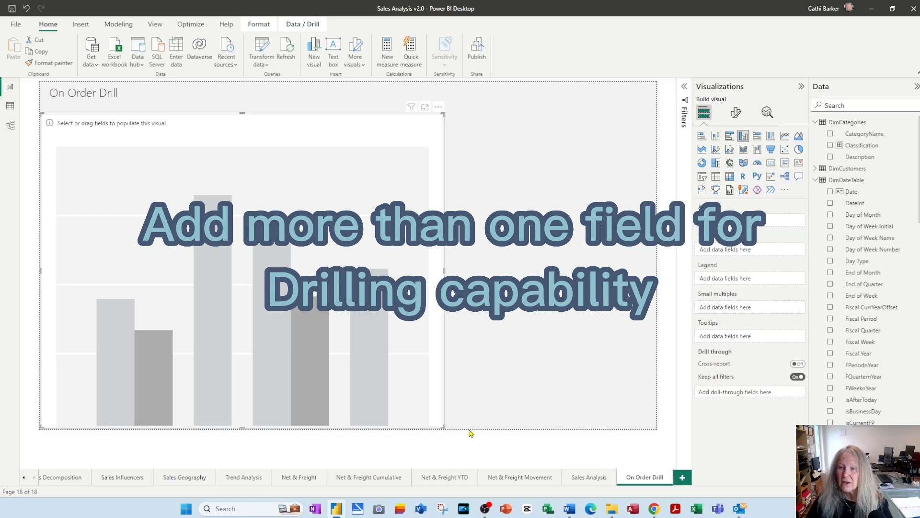
pyautogui.scroll(-5, 882, 399)
pyautogui.scroll(-5, 883, 401)
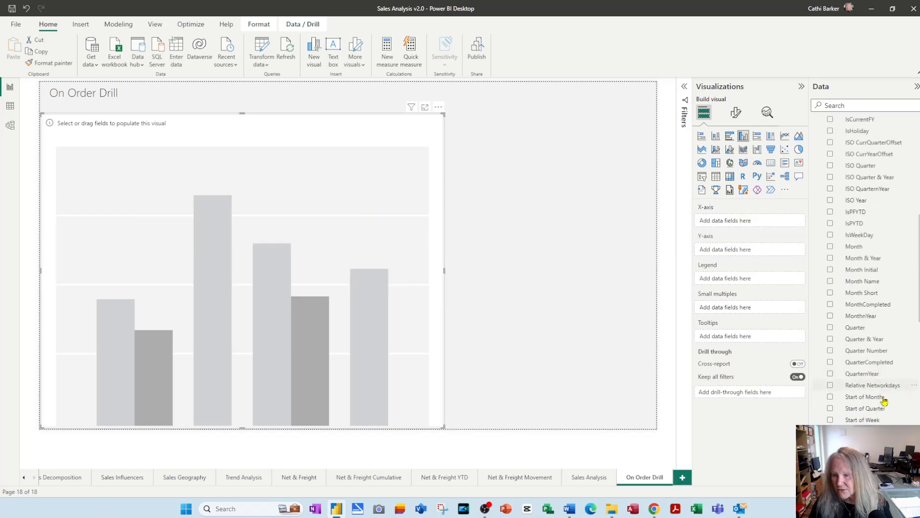
pyautogui.moveTo(855, 321); pyautogui.dragTo(741, 224)
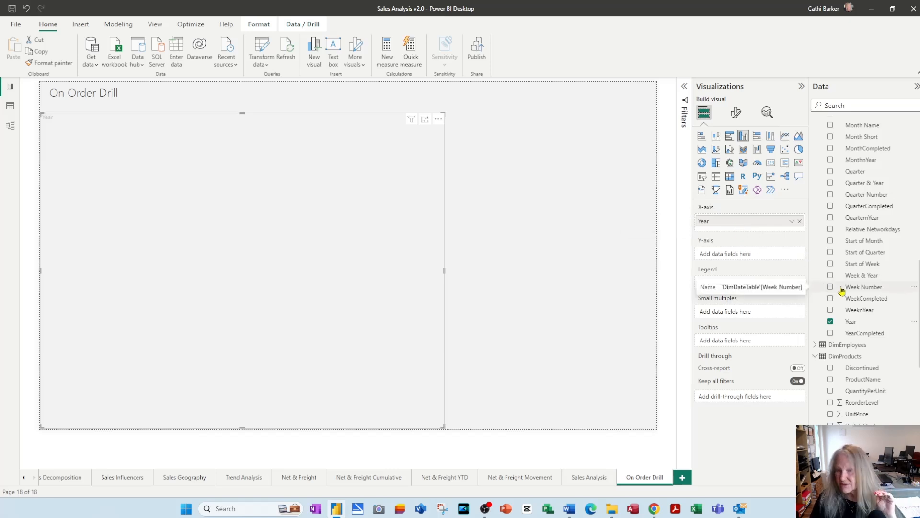
# Add Month below Year on the column chart's X-axis and Net from FactOrderDetails to its Y-axis
pyautogui.scroll(3, 863, 306)
pyautogui.scroll(1, 869, 310)
pyautogui.moveTo(858, 259); pyautogui.dragTo(752, 233)
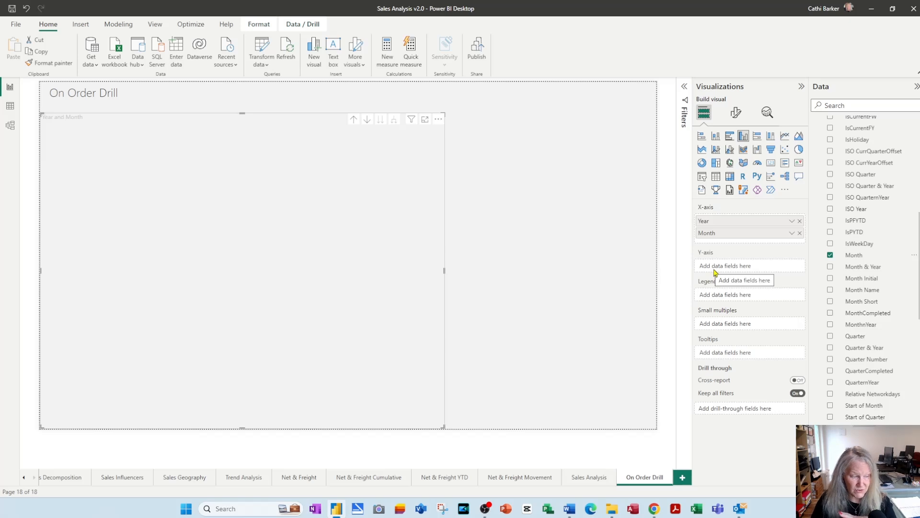
pyautogui.scroll(-15, 899, 334)
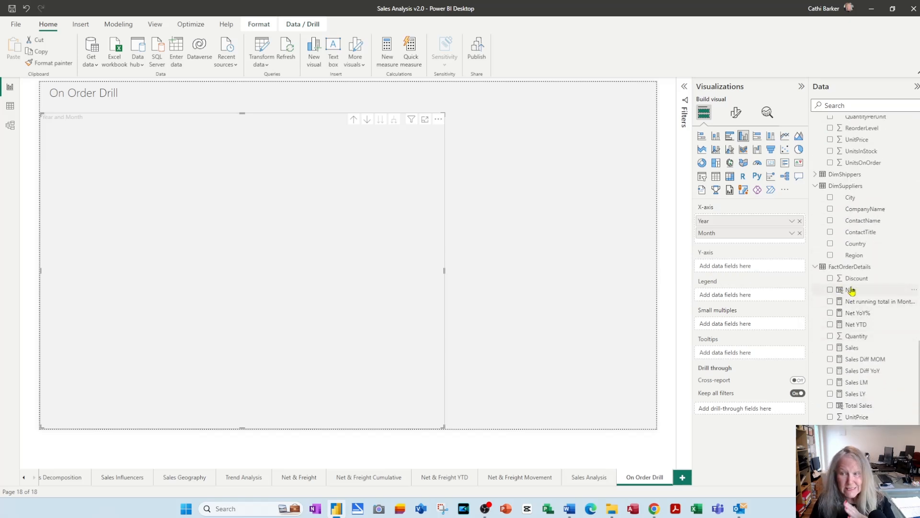
pyautogui.moveTo(851, 291); pyautogui.dragTo(745, 268)
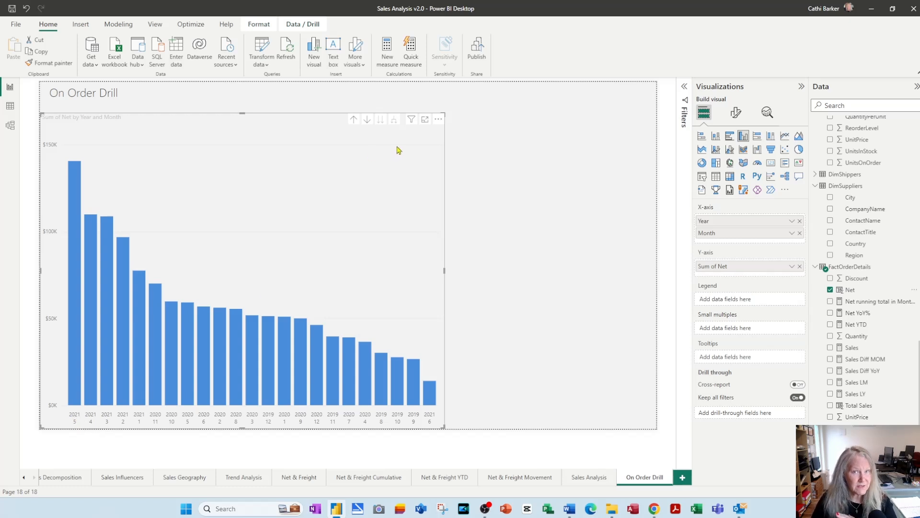
# Drill the column chart up to Year, try drill mode and the Month level, and return to Year with drill mode off
pyautogui.click(354, 120)
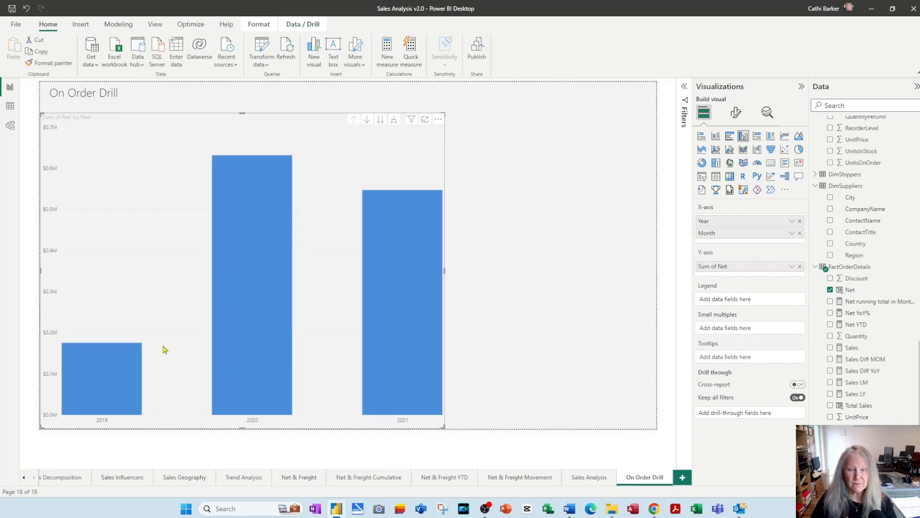
pyautogui.click(367, 121)
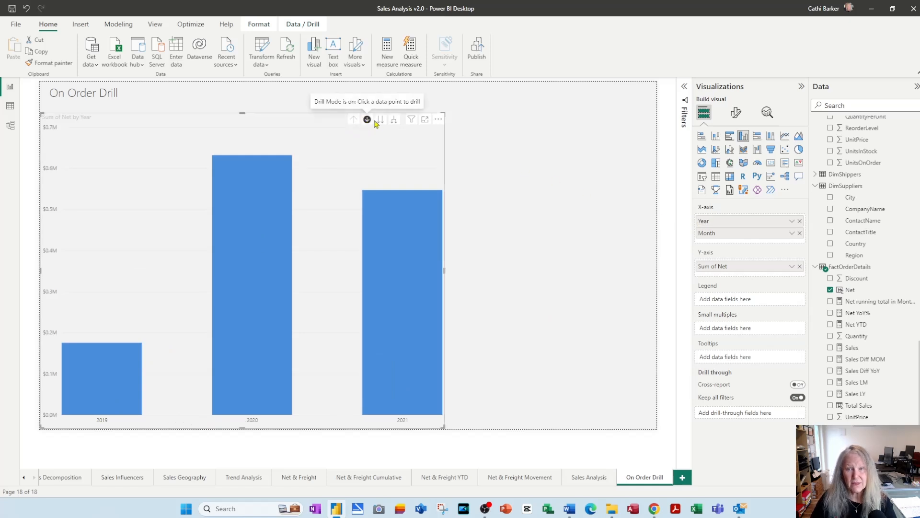
pyautogui.click(381, 121)
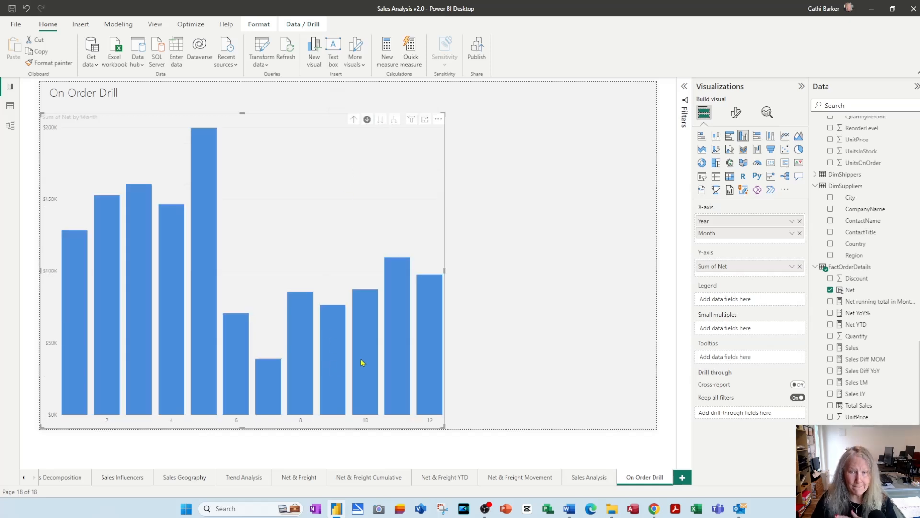
pyautogui.click(355, 120)
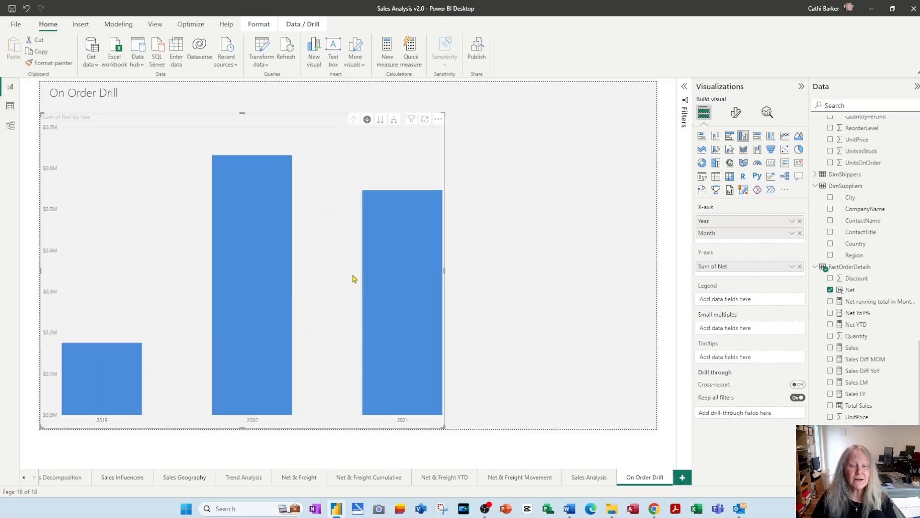
pyautogui.click(367, 120)
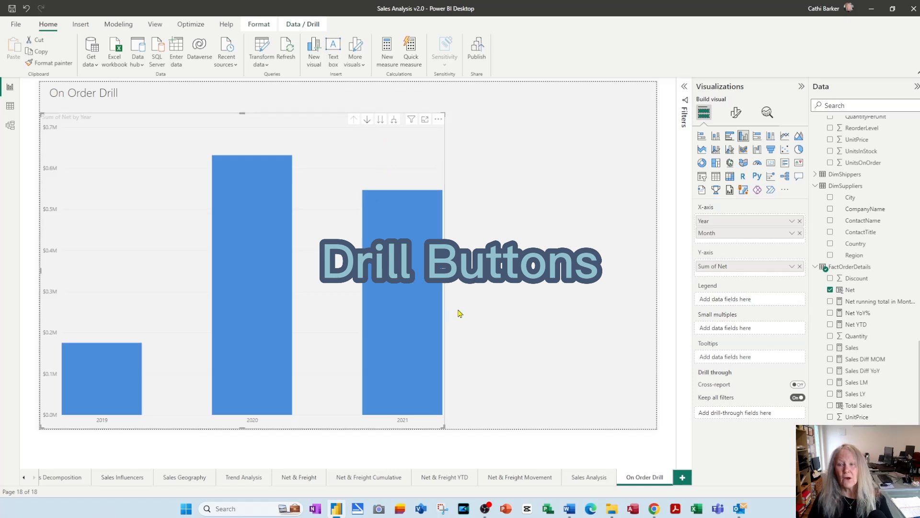
# Add Week Number and Day of Week Name below Month on the column chart's X-axis
pyautogui.scroll(5, 887, 322)
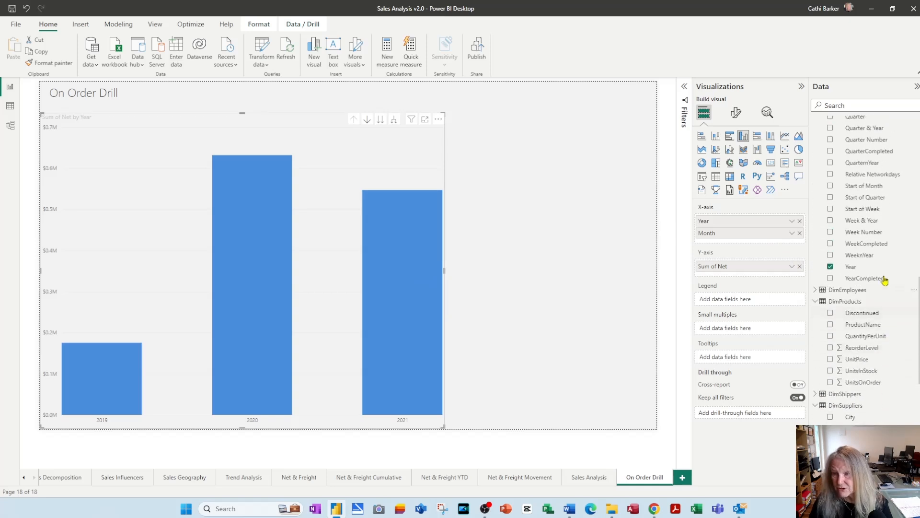
pyautogui.moveTo(870, 232); pyautogui.dragTo(760, 240)
pyautogui.scroll(10, 881, 276)
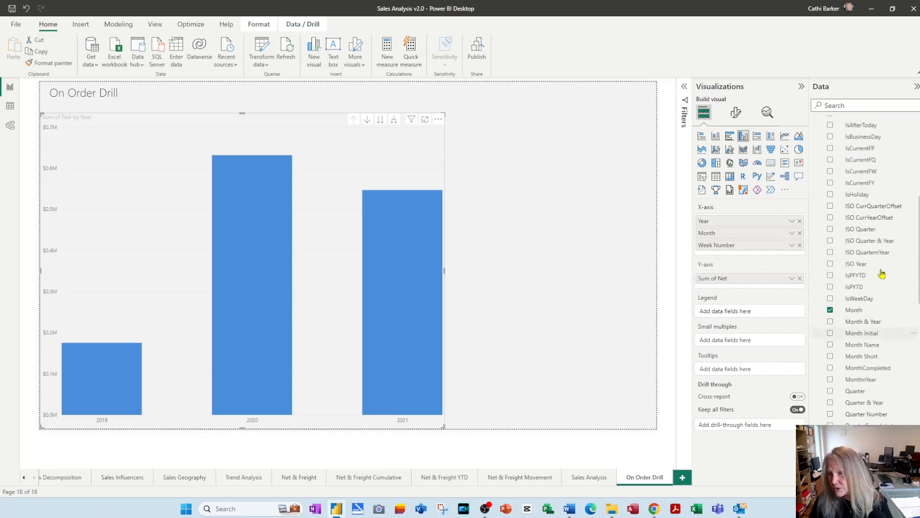
pyautogui.scroll(8, 887, 285)
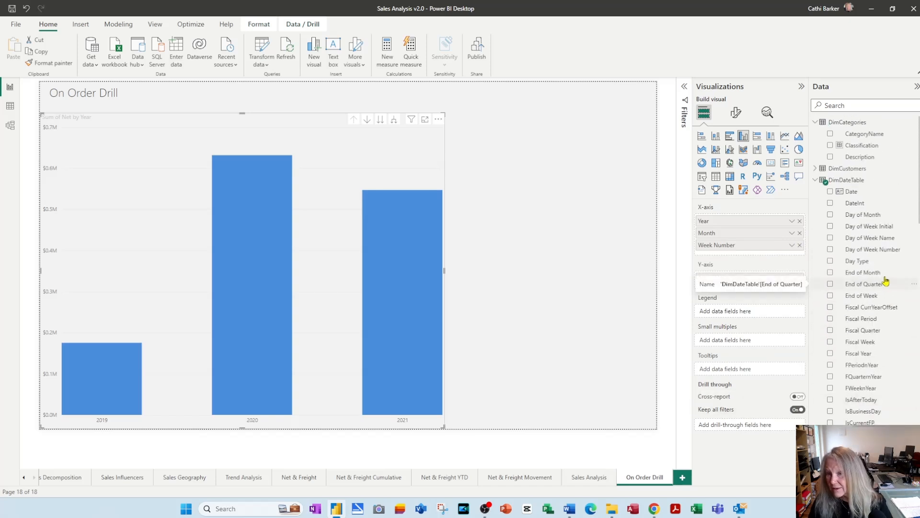
pyautogui.moveTo(887, 239); pyautogui.dragTo(780, 254)
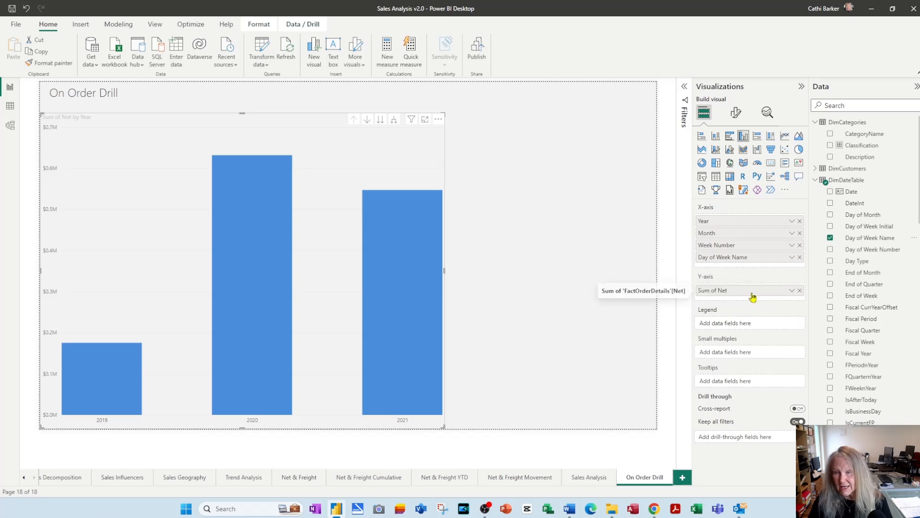
# Rename the Sum of Net field on the chart's Y-axis as Net
pyautogui.doubleClick(736, 292)
pyautogui.press('Home')
pyautogui.hotkey('ctrl', 'shift', 'Right')
pyautogui.hotkey('ctrl', 'shift', 'Right')
pyautogui.press('Delete')
pyautogui.press('Return')
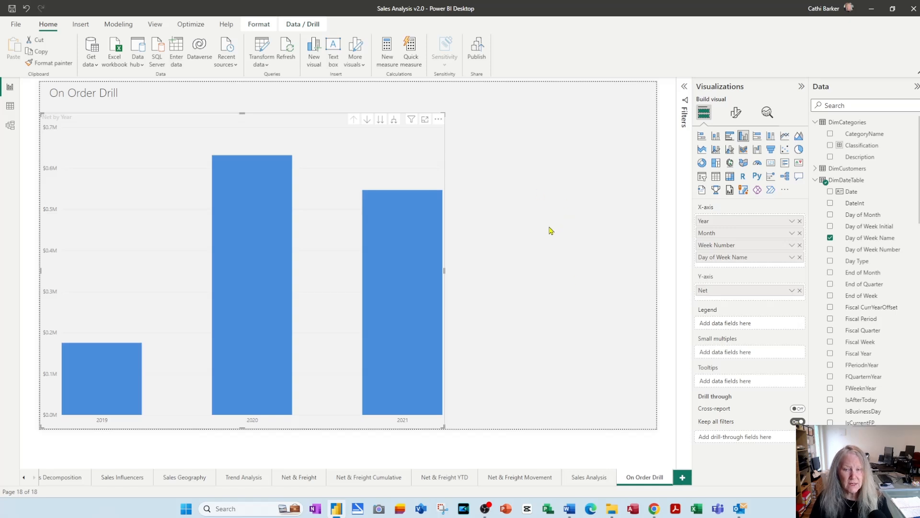
# Turn on data labels for the column chart
pyautogui.moveTo(389, 331)
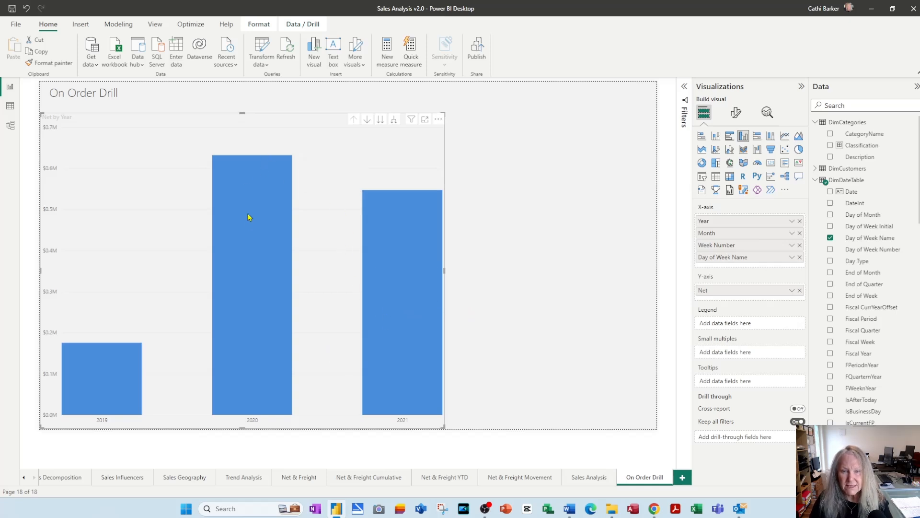
pyautogui.click(738, 115)
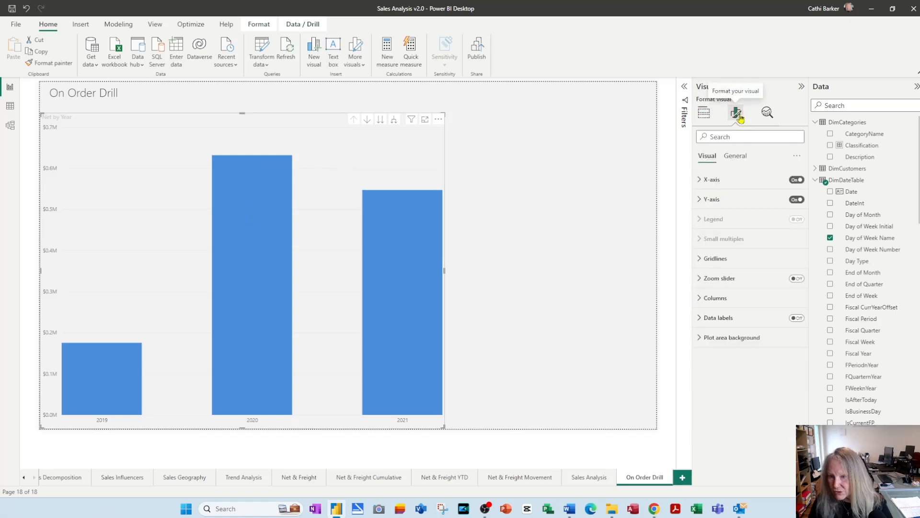
pyautogui.click(796, 319)
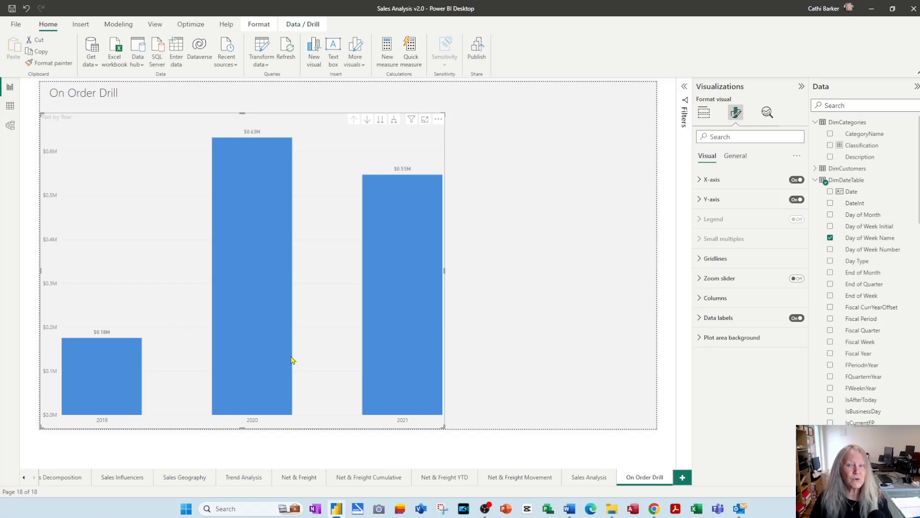
# Add a table of the DimSuppliers Country field beside the column chart, shrink it to fit the list and widen its column
pyautogui.moveTo(292, 360)
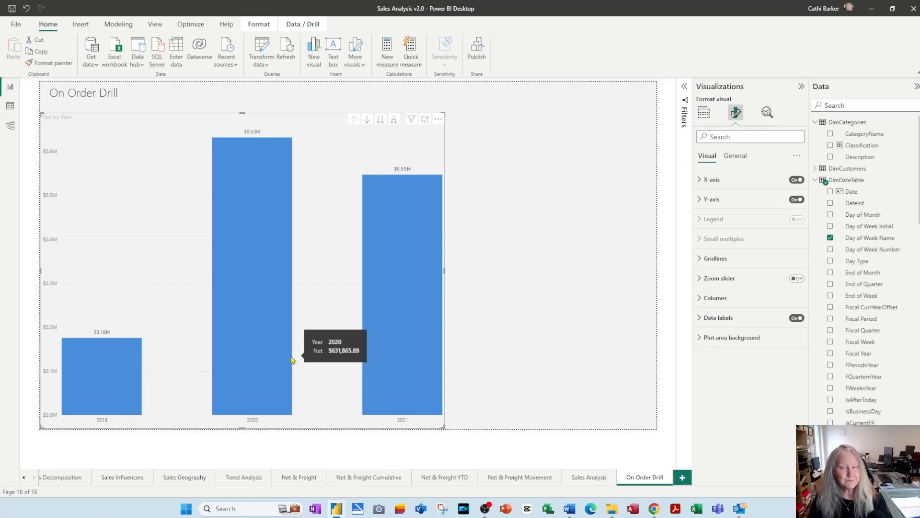
pyautogui.click(536, 168)
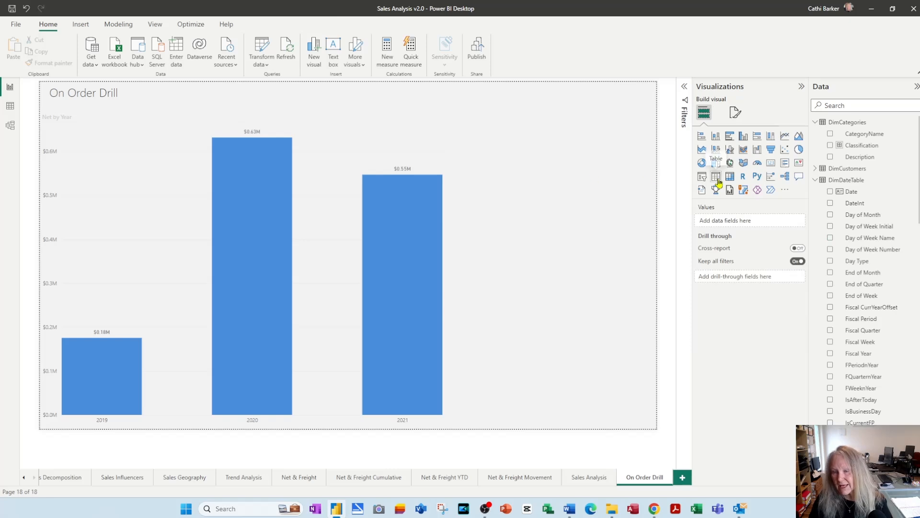
pyautogui.click(717, 177)
pyautogui.moveTo(602, 173); pyautogui.dragTo(605, 137)
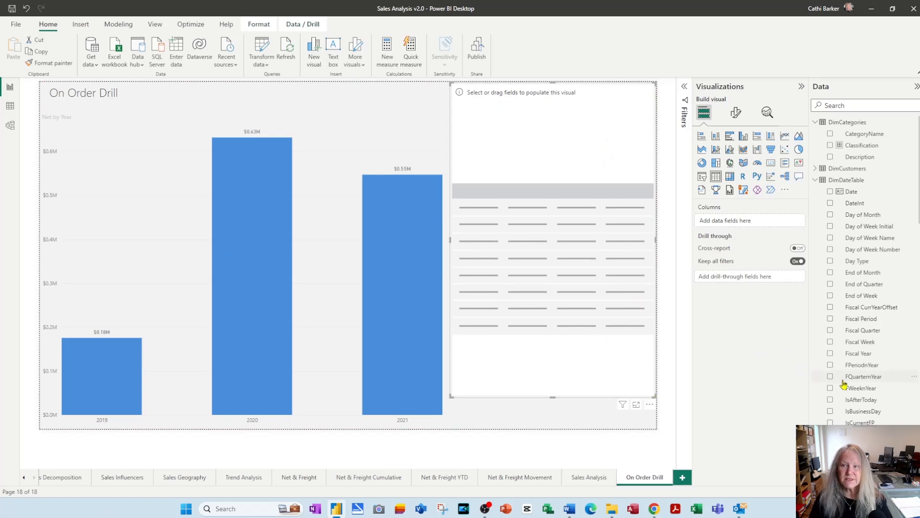
pyautogui.scroll(-10, 863, 377)
pyautogui.scroll(-5, 881, 382)
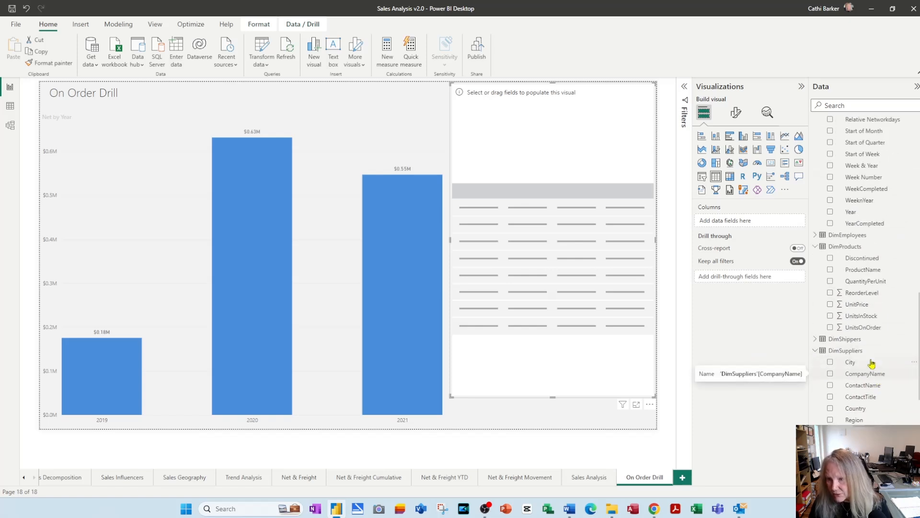
pyautogui.moveTo(858, 409); pyautogui.dragTo(554, 161)
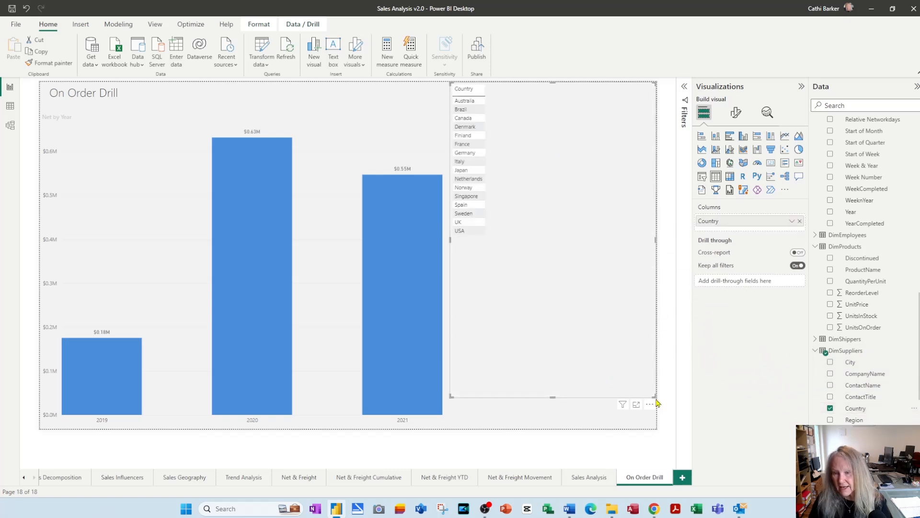
pyautogui.moveTo(653, 395); pyautogui.dragTo(536, 237)
pyautogui.moveTo(496, 89); pyautogui.dragTo(529, 89)
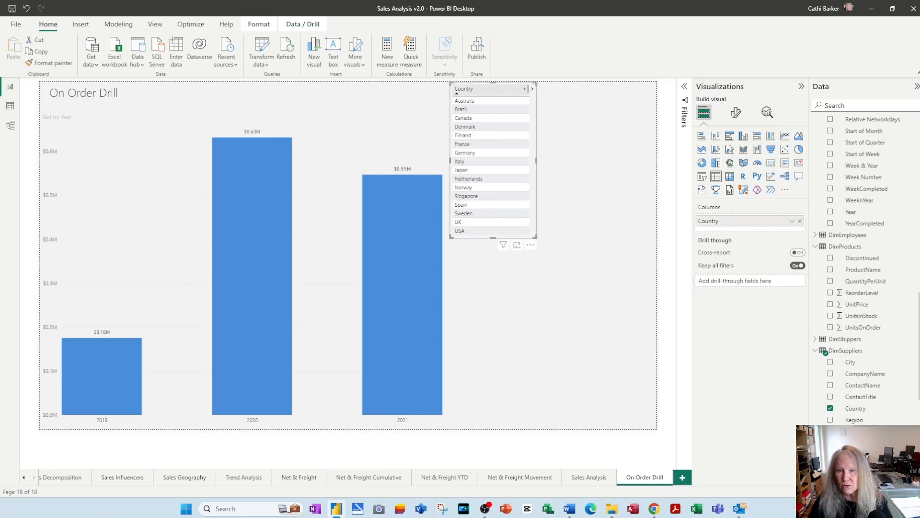
# Add a second table listing ProductName to the right of the Country table and extend it to the page's bottom edge
pyautogui.click(540, 363)
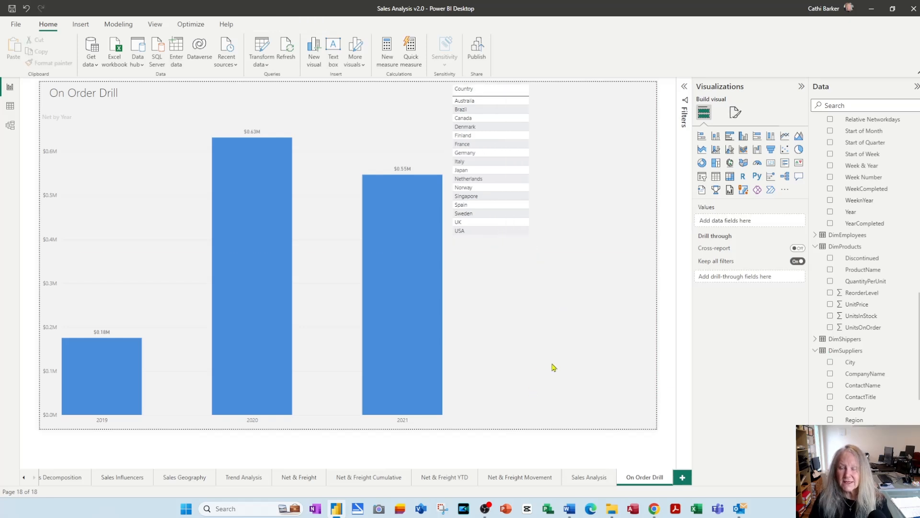
pyautogui.click(716, 175)
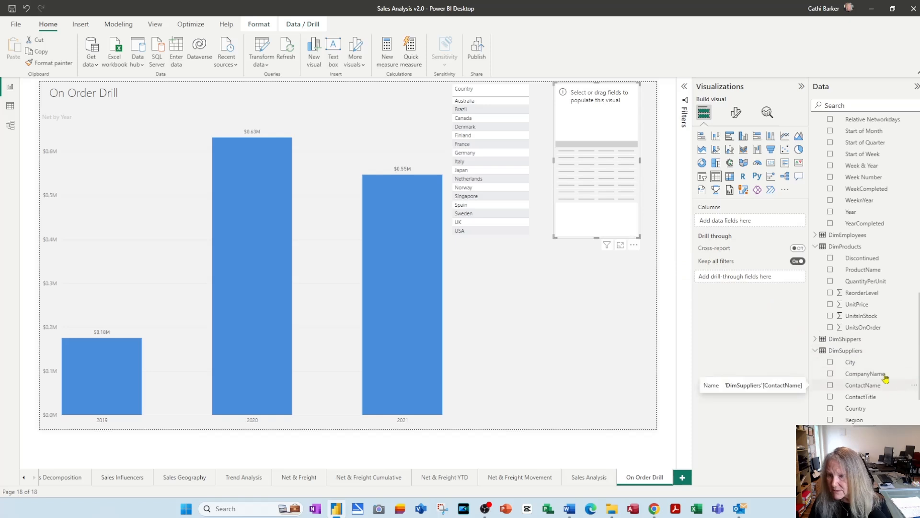
pyautogui.moveTo(862, 271); pyautogui.dragTo(747, 222)
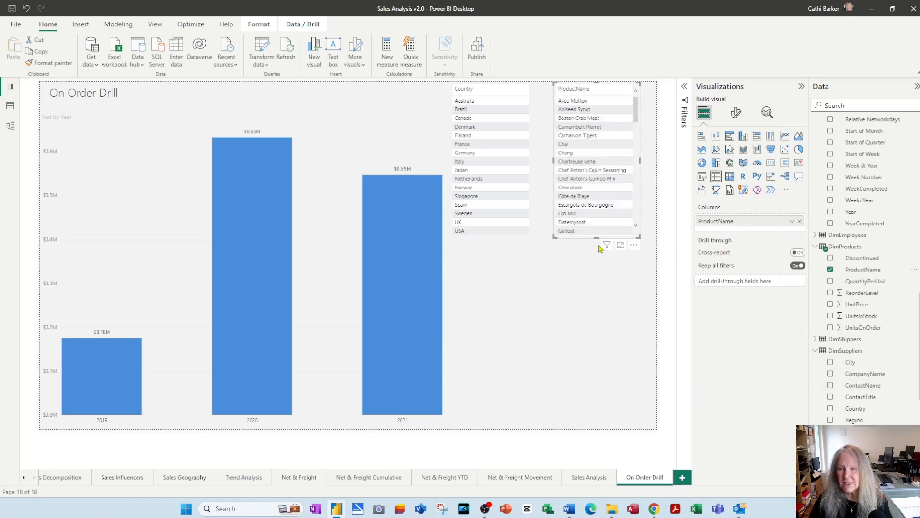
pyautogui.moveTo(596, 237); pyautogui.dragTo(592, 431)
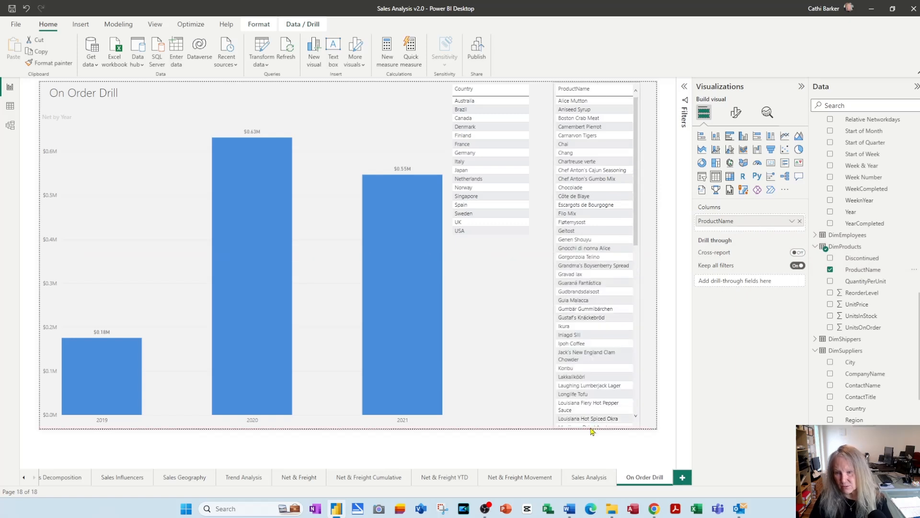
# Widen the ProductName table to the page's right edge and add a table of the DimCategories CategoryName field below the Country table
pyautogui.moveTo(641, 257); pyautogui.dragTo(653, 259)
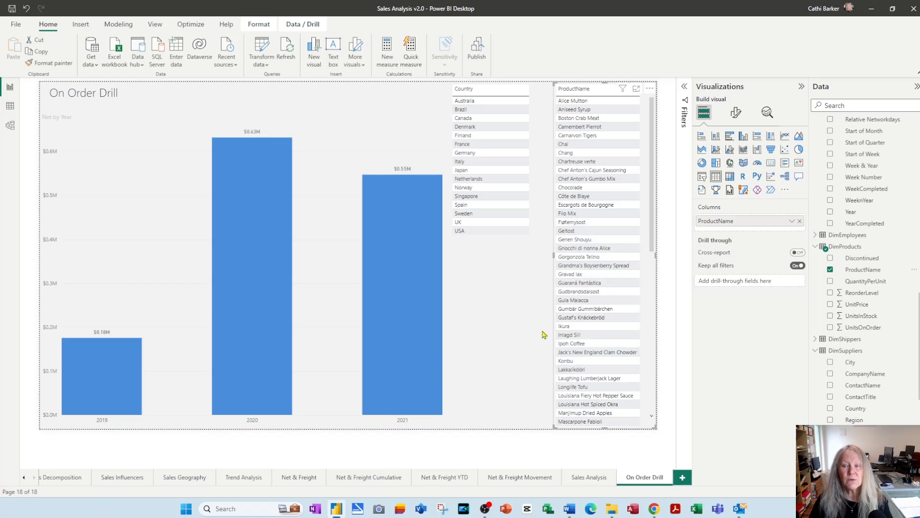
pyautogui.click(522, 306)
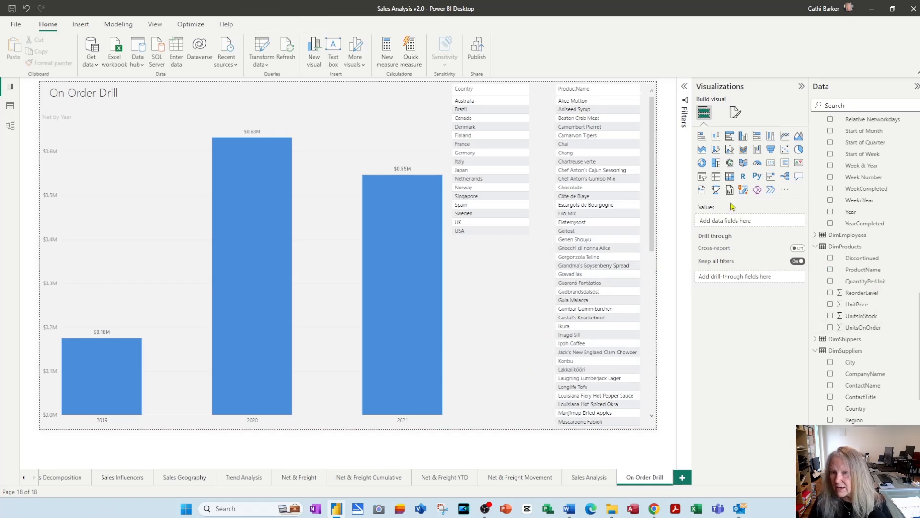
pyautogui.click(718, 181)
pyautogui.scroll(8, 897, 309)
pyautogui.scroll(1, 898, 309)
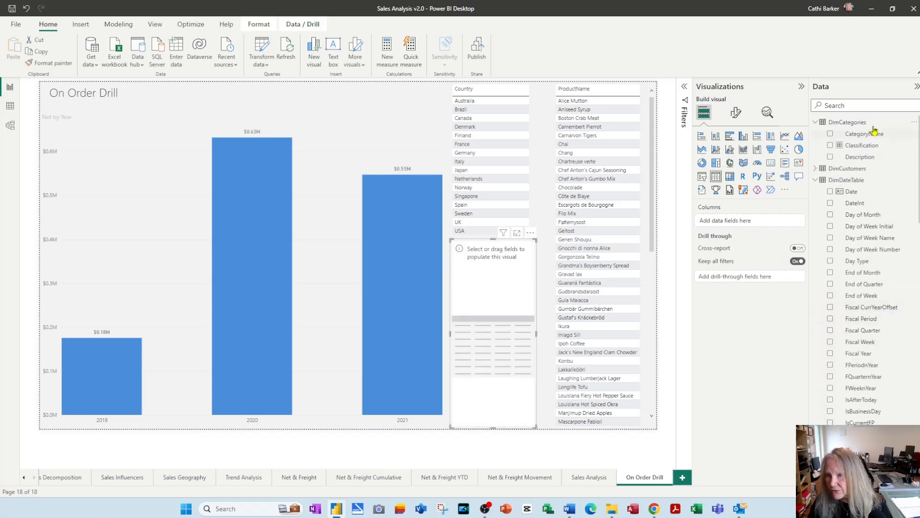
pyautogui.moveTo(865, 135); pyautogui.dragTo(758, 224)
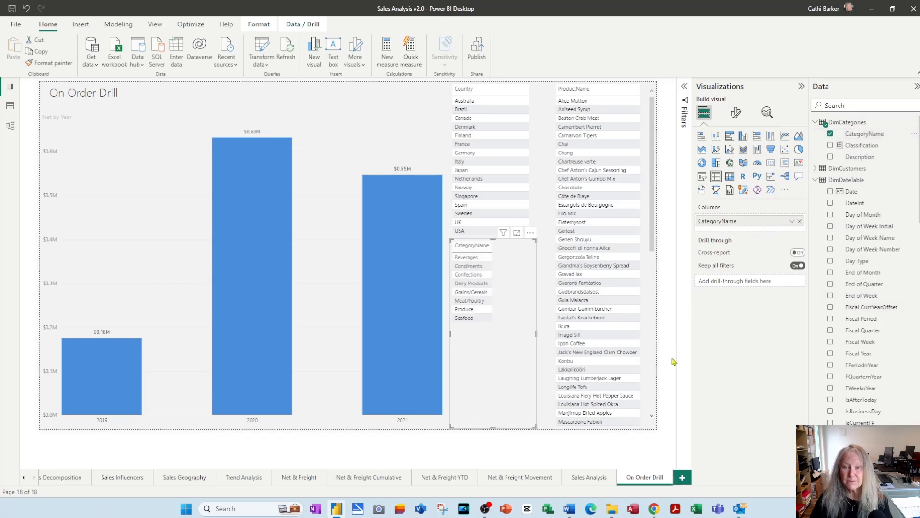
# Widen the CategoryName table and its column, shorten the table to fit the list and move it slightly lower
pyautogui.moveTo(538, 336); pyautogui.dragTo(554, 332)
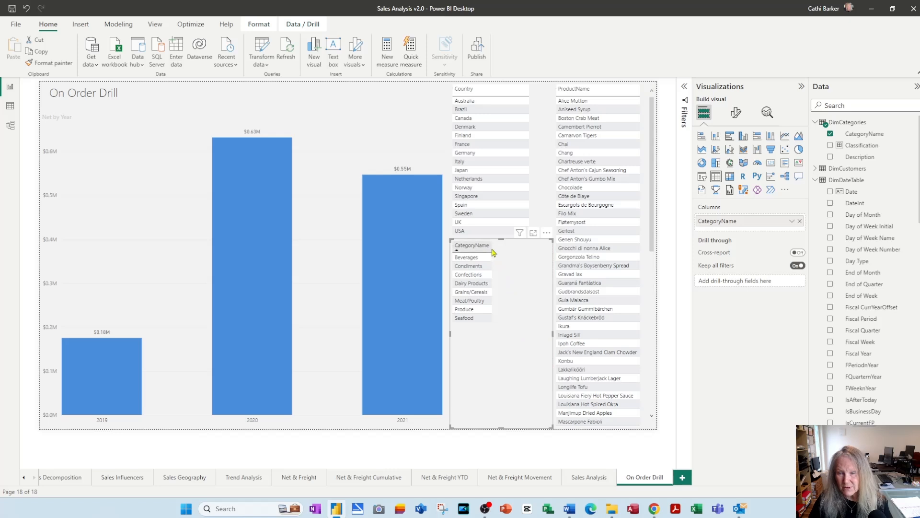
pyautogui.moveTo(491, 246); pyautogui.dragTo(529, 248)
pyautogui.moveTo(504, 424); pyautogui.dragTo(507, 333)
pyautogui.moveTo(544, 267); pyautogui.dragTo(550, 309)
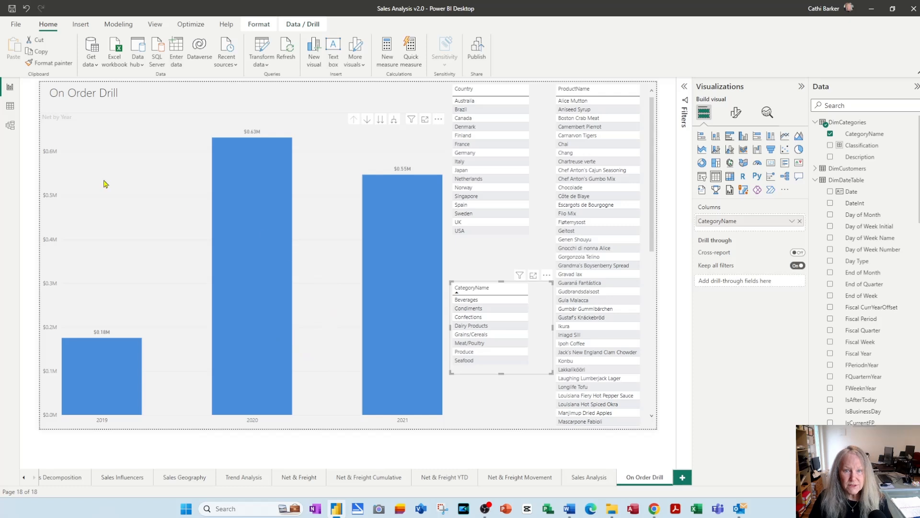
# Title the column chart "Click a column or use right click to Drill Through options to see what products are supplied in the specific categories and countries"
pyautogui.click(61, 124)
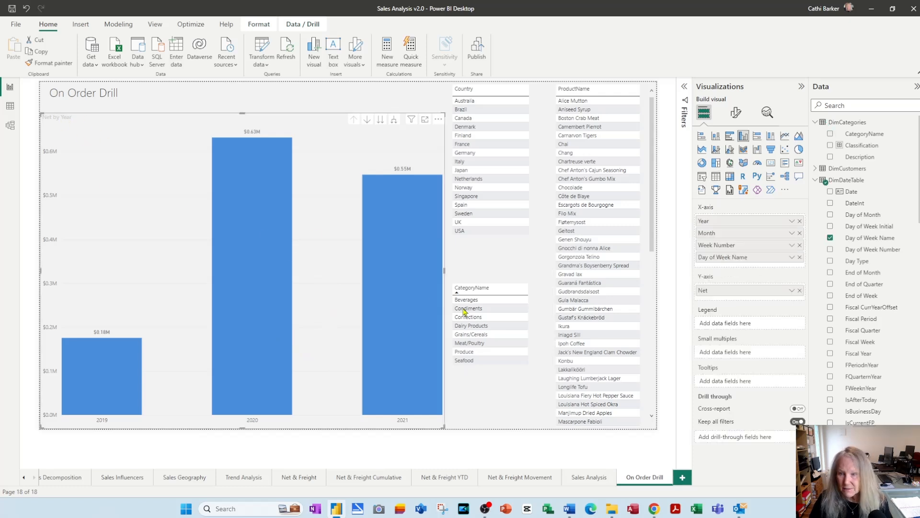
pyautogui.click(736, 113)
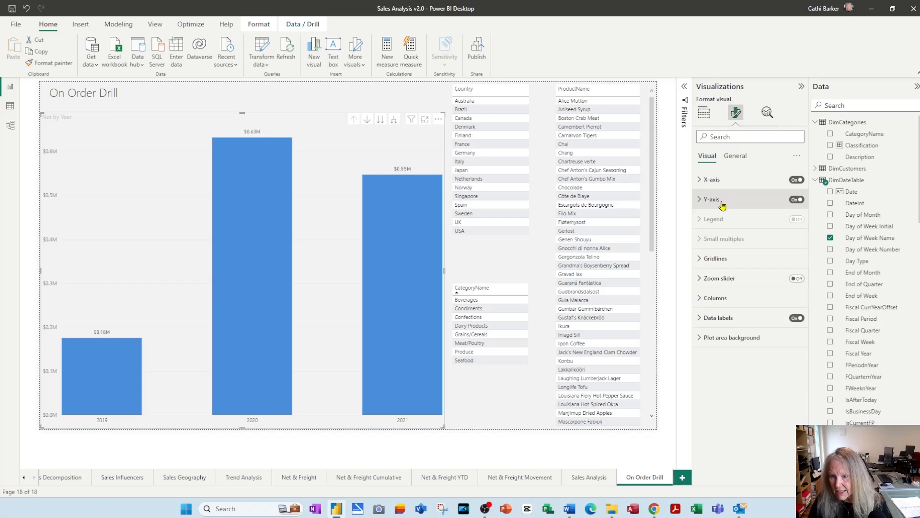
pyautogui.click(736, 155)
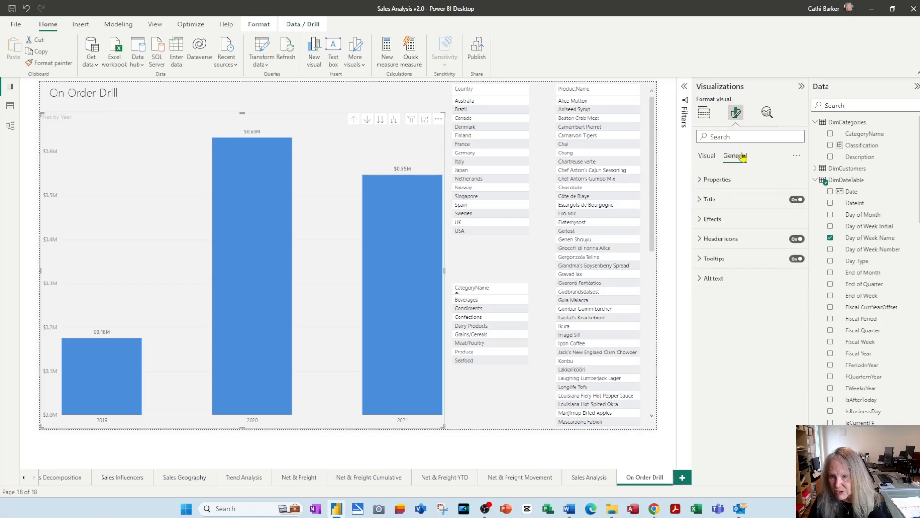
pyautogui.click(716, 205)
pyautogui.tripleClick(743, 247)
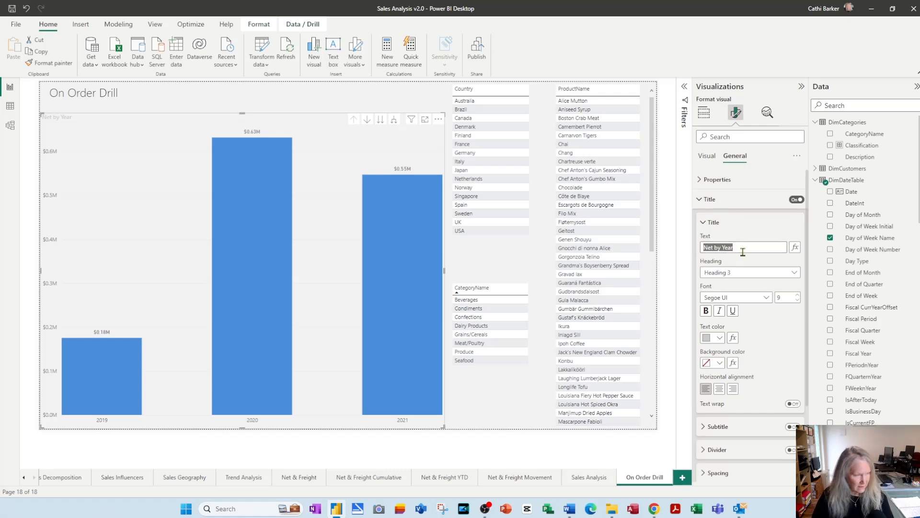
pyautogui.write('Click a column or')
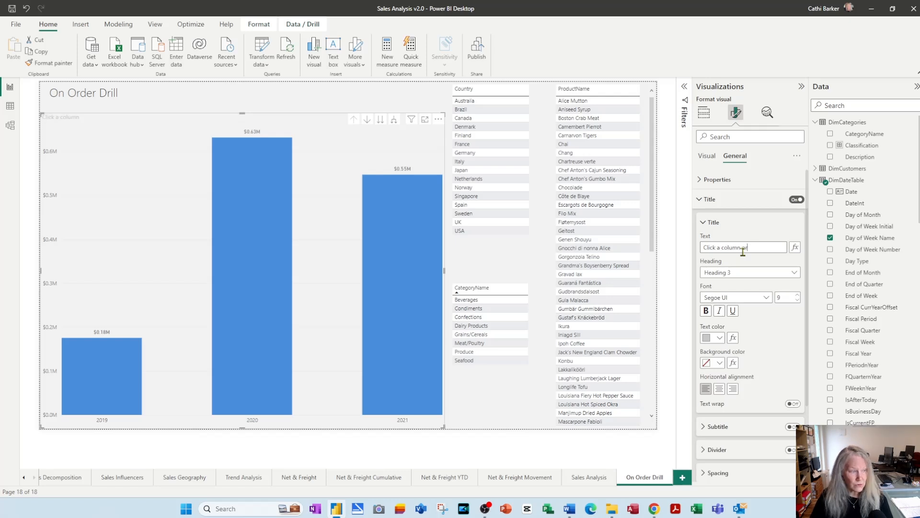
pyautogui.write(' use right click to D')
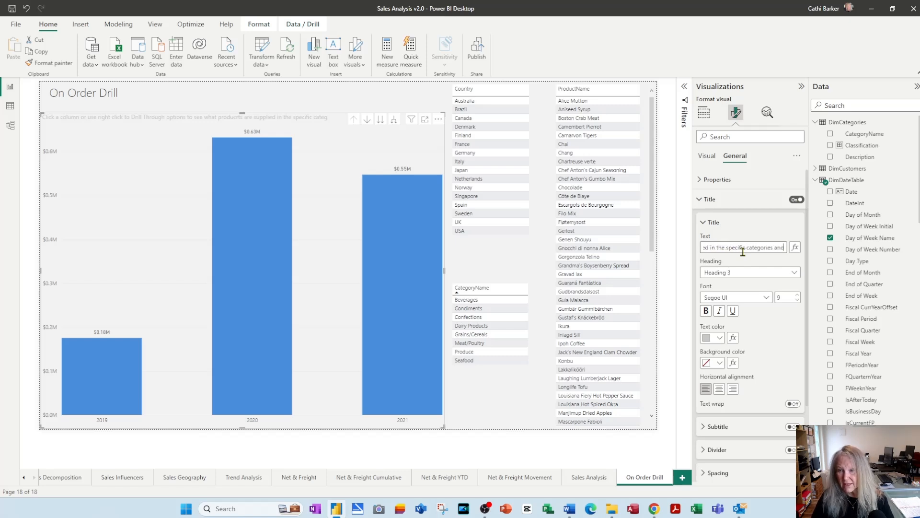
pyautogui.write('countries')
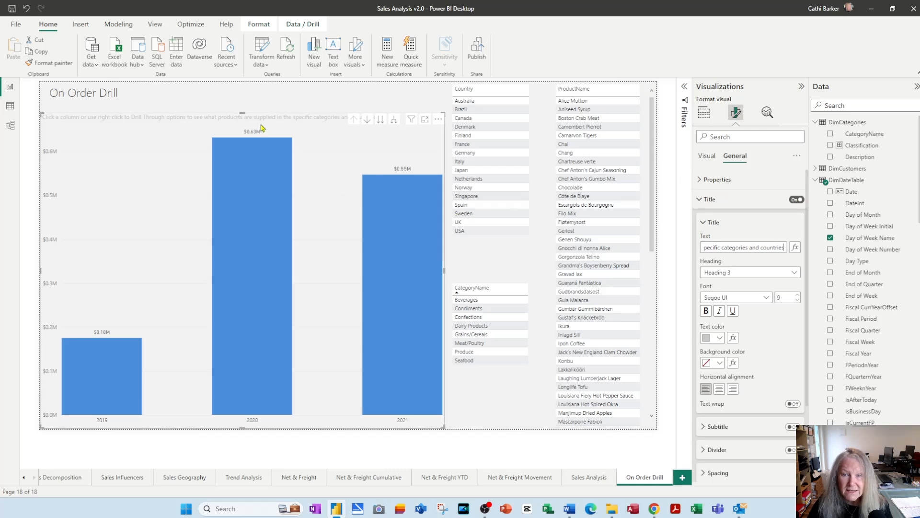
# Set the column chart title's text color to black
pyautogui.click(721, 338)
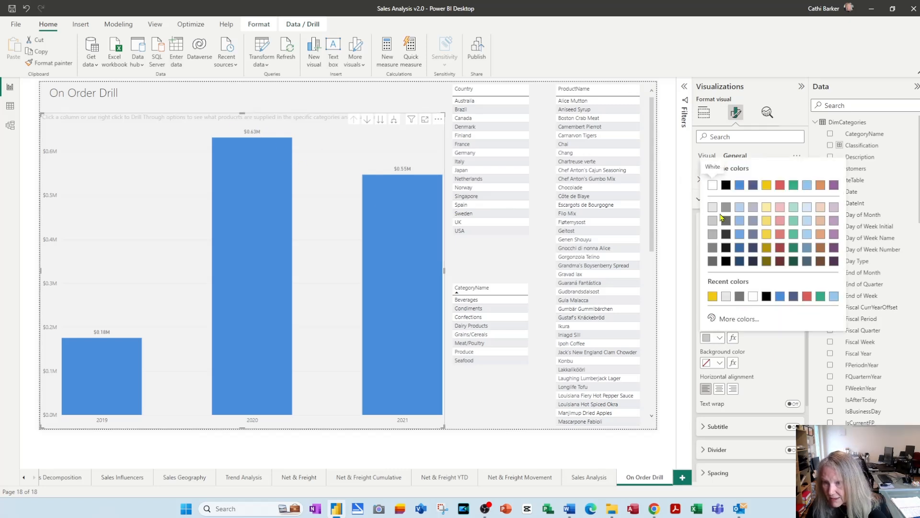
pyautogui.click(726, 185)
pyautogui.click(216, 103)
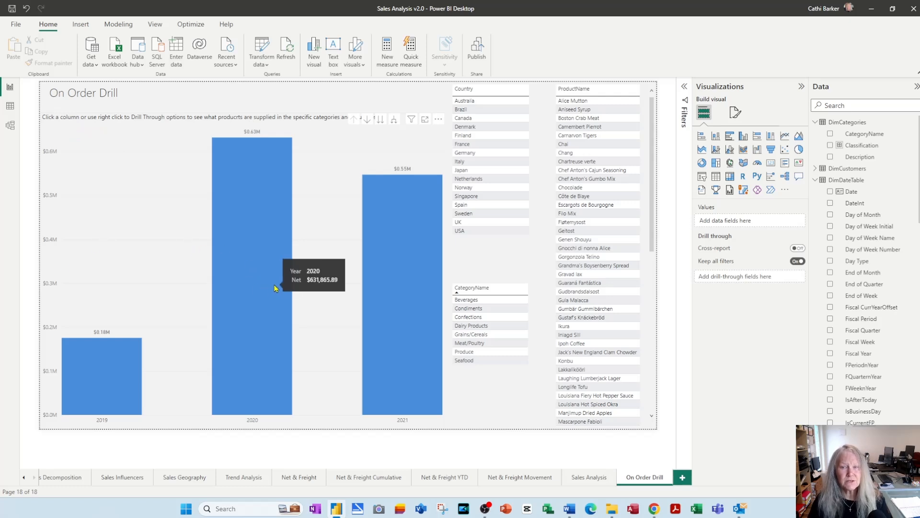
# Select the 2019, 2020 and 2021 columns in turn to check how they filter the tables
pyautogui.click(102, 391)
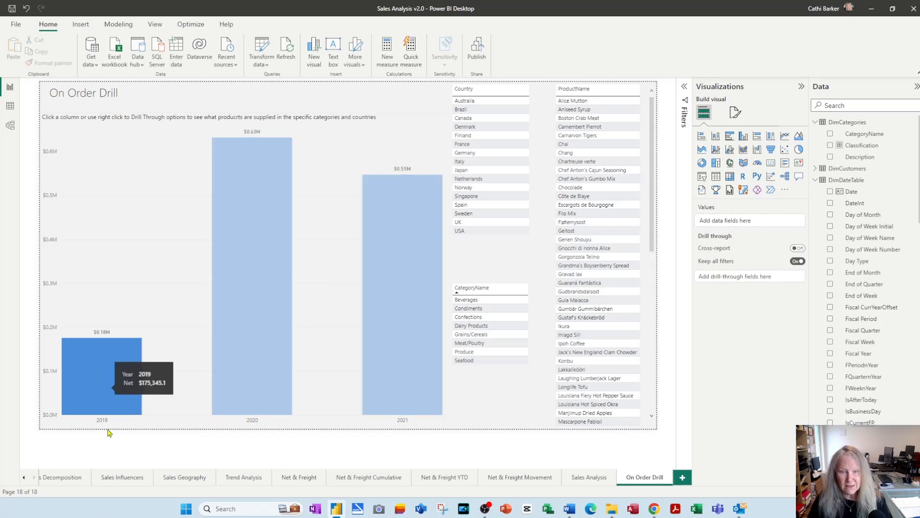
pyautogui.click(251, 252)
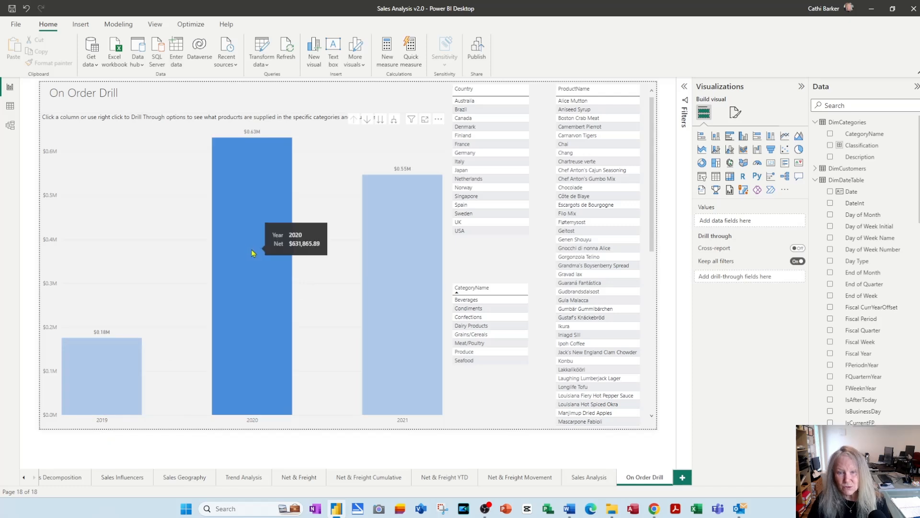
pyautogui.click(410, 332)
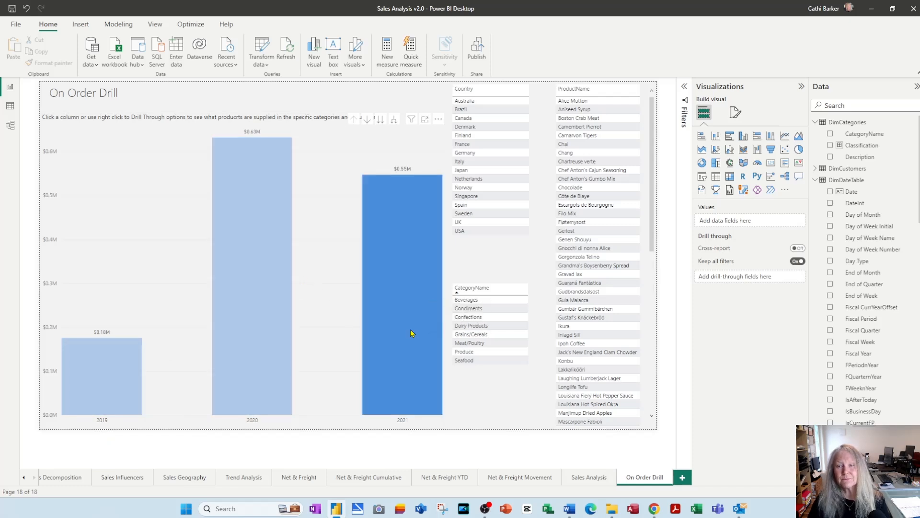
# Filter the page by Singapore, USA, Finland, UK and Norway in turn from the Country table, and clear the country selection
pyautogui.click(498, 200)
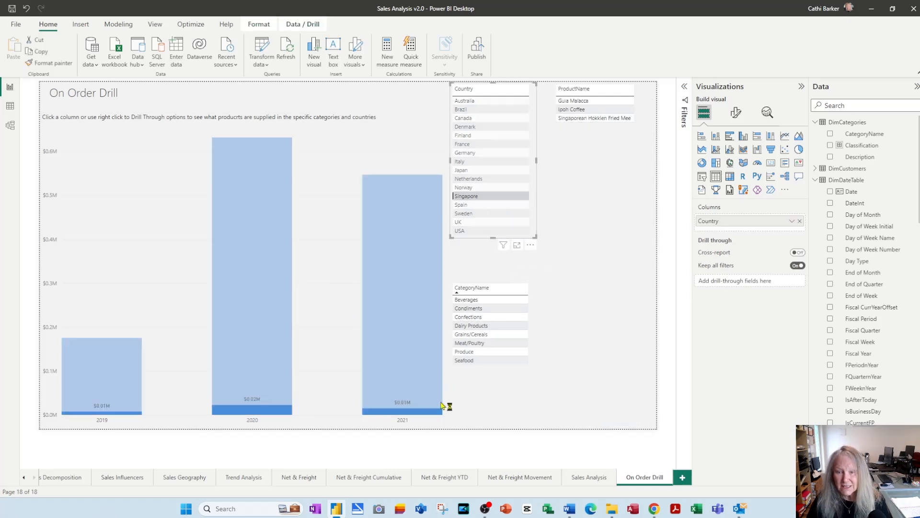
pyautogui.moveTo(428, 409)
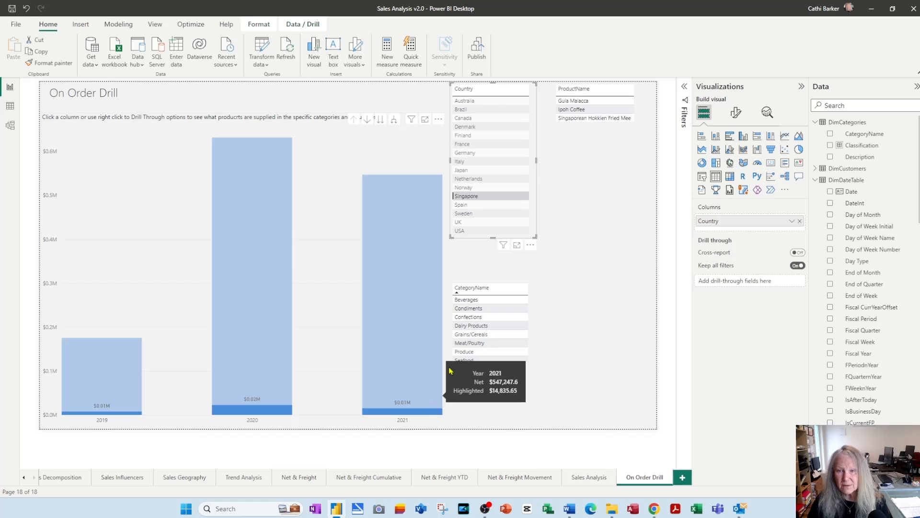
pyautogui.click(482, 232)
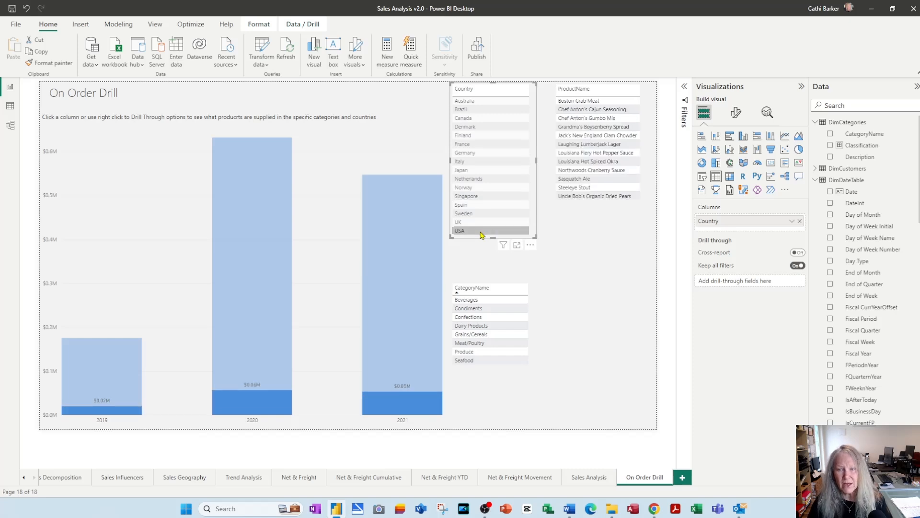
pyautogui.click(490, 139)
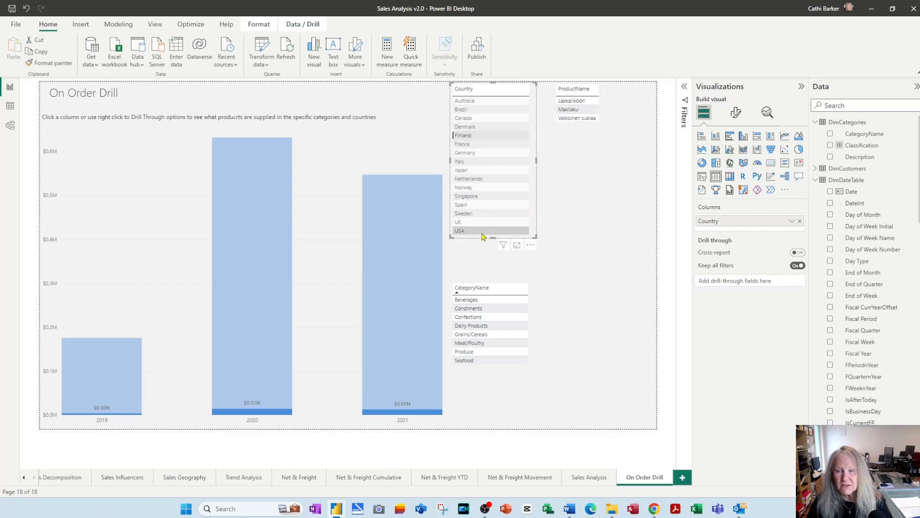
pyautogui.click(483, 224)
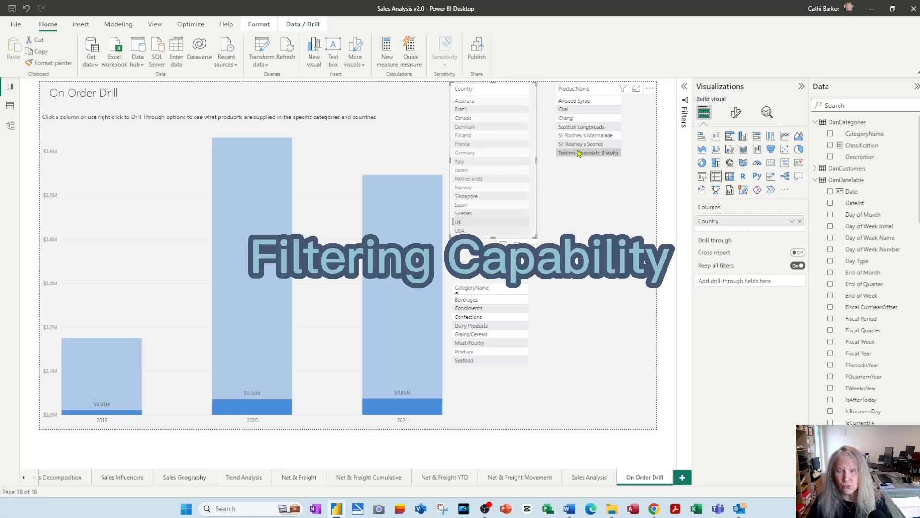
pyautogui.click(495, 188)
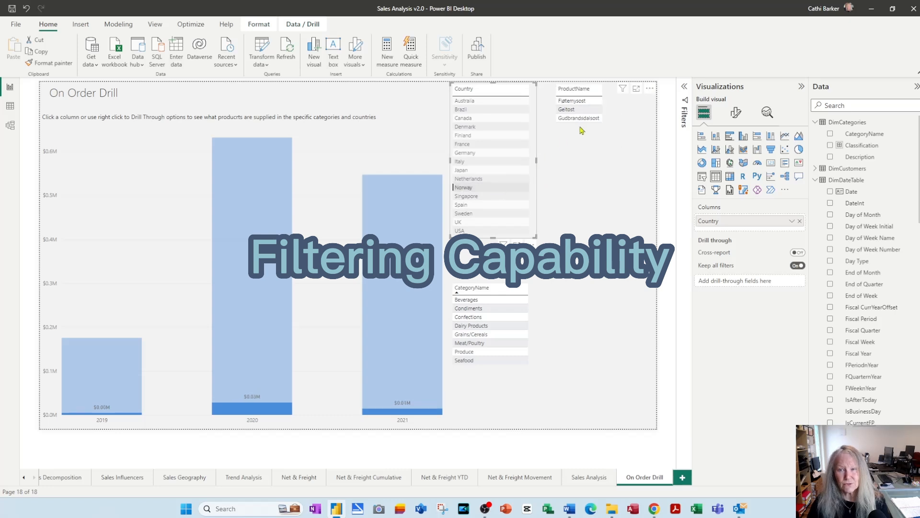
pyautogui.click(515, 187)
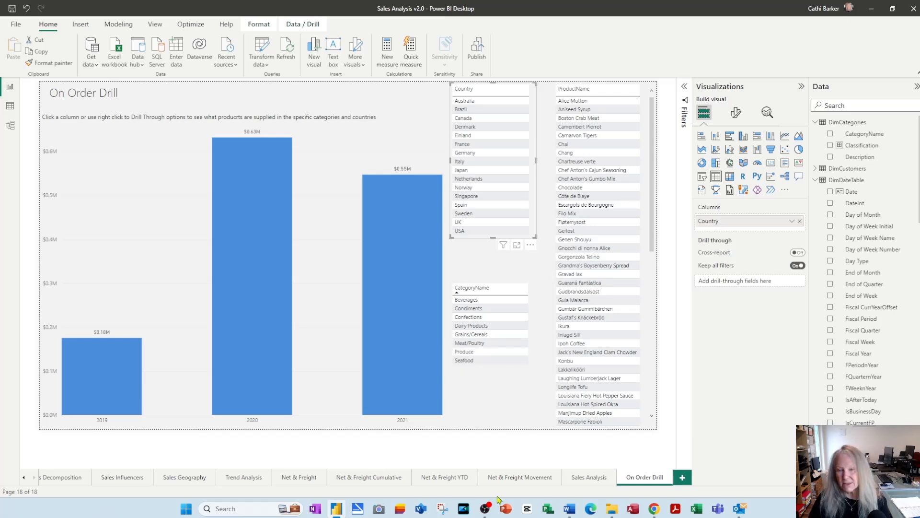
# Duplicate the On Order Drill page and rename the copy In Stock Drill
pyautogui.rightClick(636, 486)
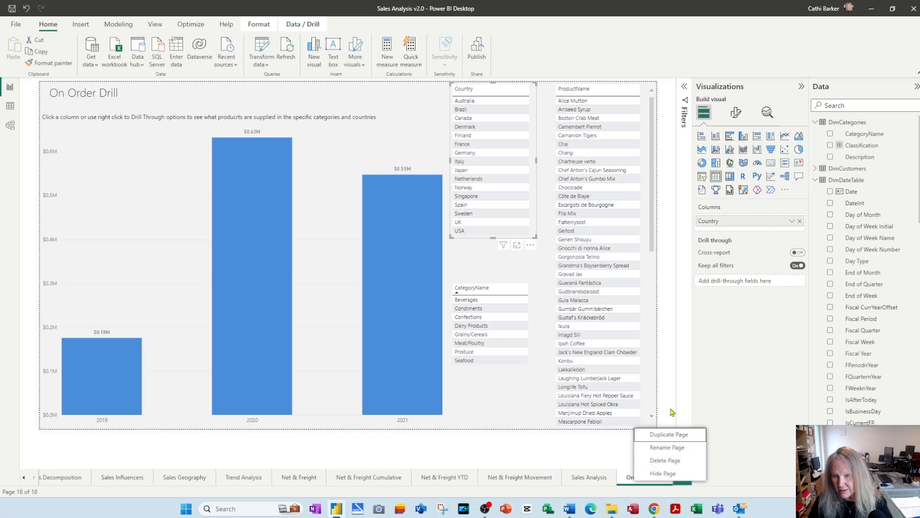
pyautogui.click(664, 437)
pyautogui.doubleClick(614, 478)
pyautogui.write('In Stock Drill')
pyautogui.press('Return')
# Change the heading text box on the duplicated page to read In Stock Drill
pyautogui.click(80, 93)
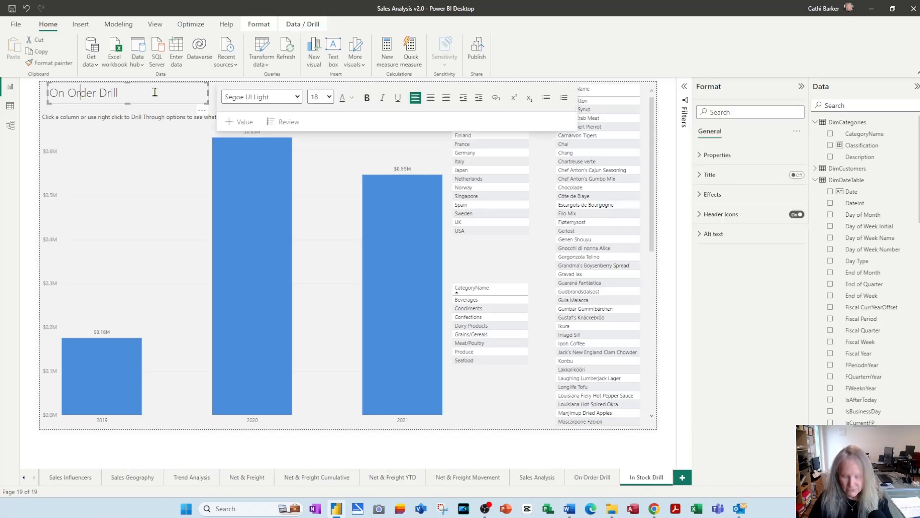
pyautogui.hotkey('ctrl', 'shift', 'Right')
pyautogui.hotkey('ctrl', 'shift', 'Right')
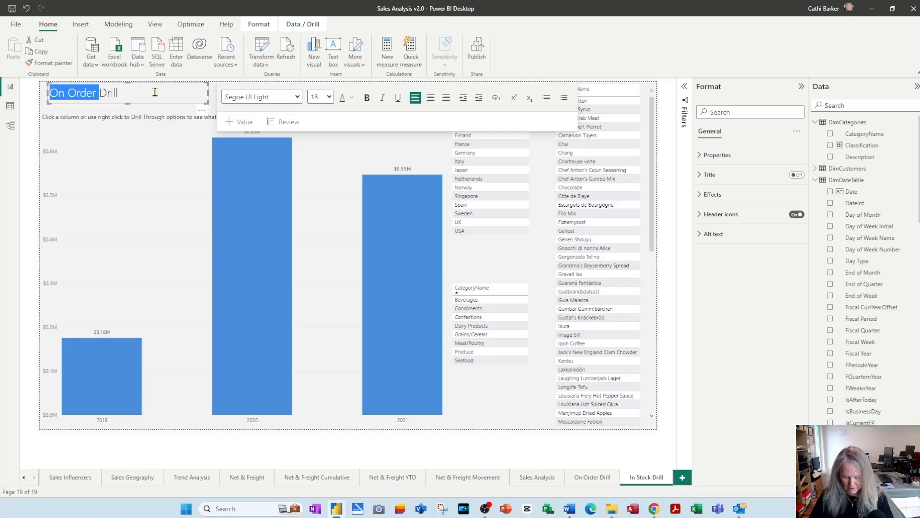
pyautogui.write('In Stock')
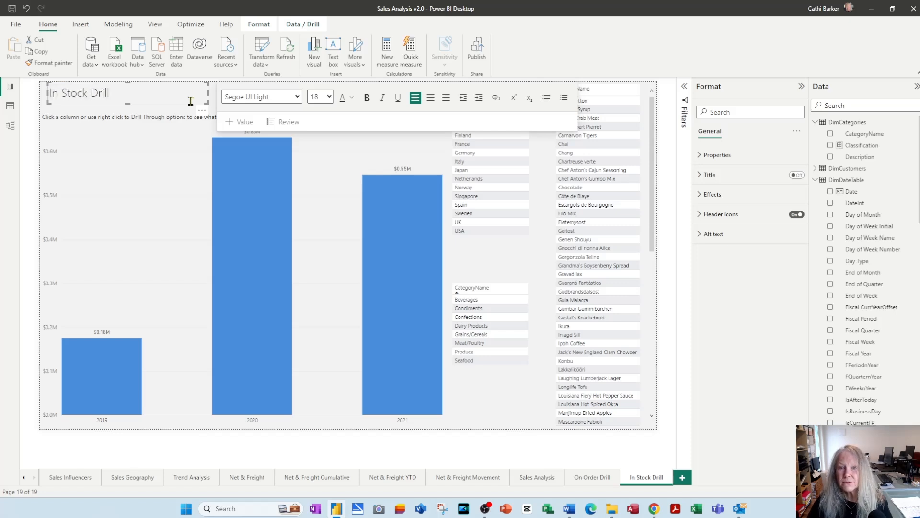
# Convert the column chart on the In Stock Drill page to a clustered bar chart
pyautogui.click(152, 231)
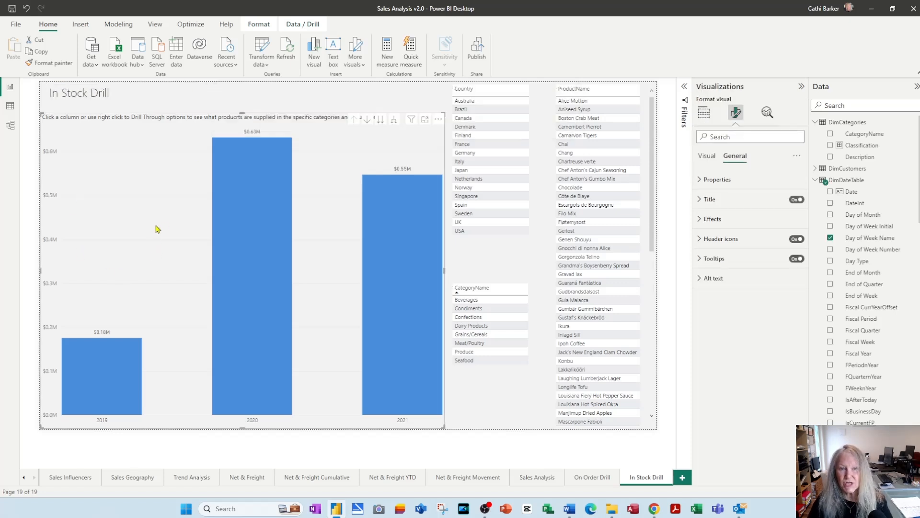
pyautogui.click(712, 118)
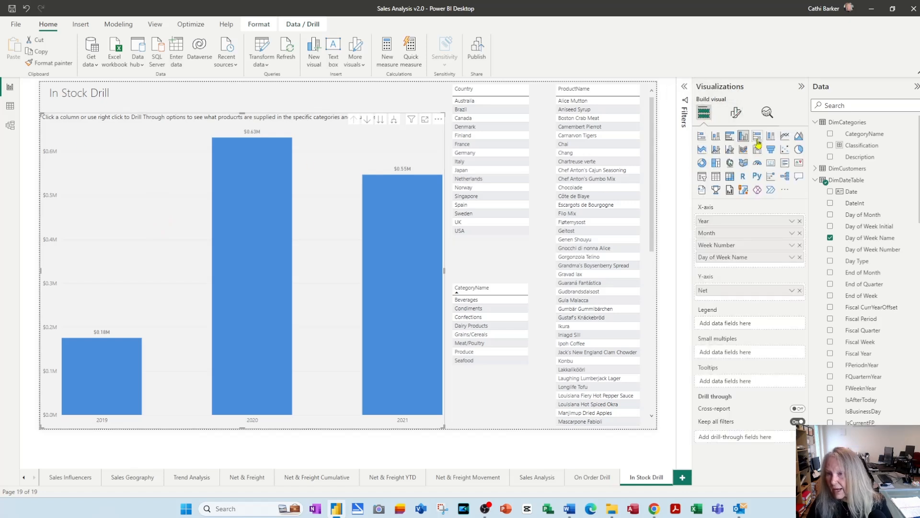
pyautogui.click(731, 138)
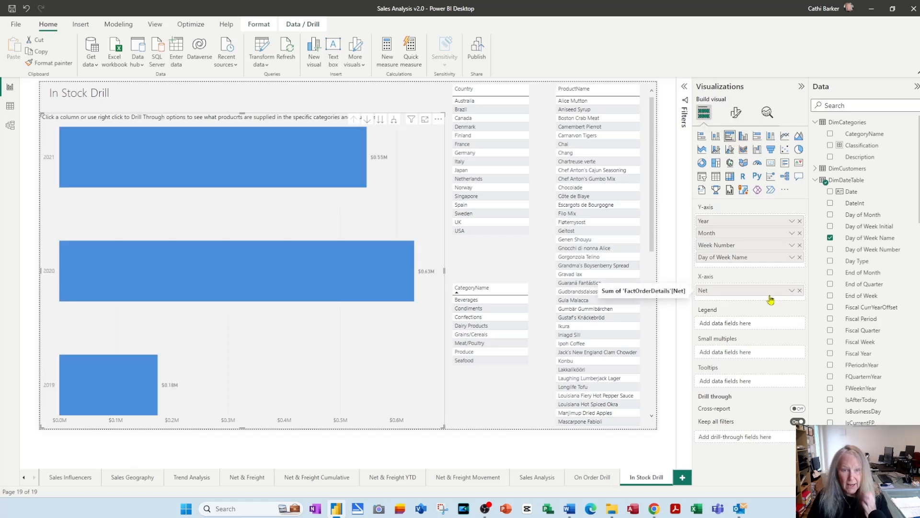
# Remove Year, Month, Week Number and Day of Week Name from the bar chart's Y-axis and Net from its X-axis
pyautogui.click(800, 221)
pyautogui.click(799, 221)
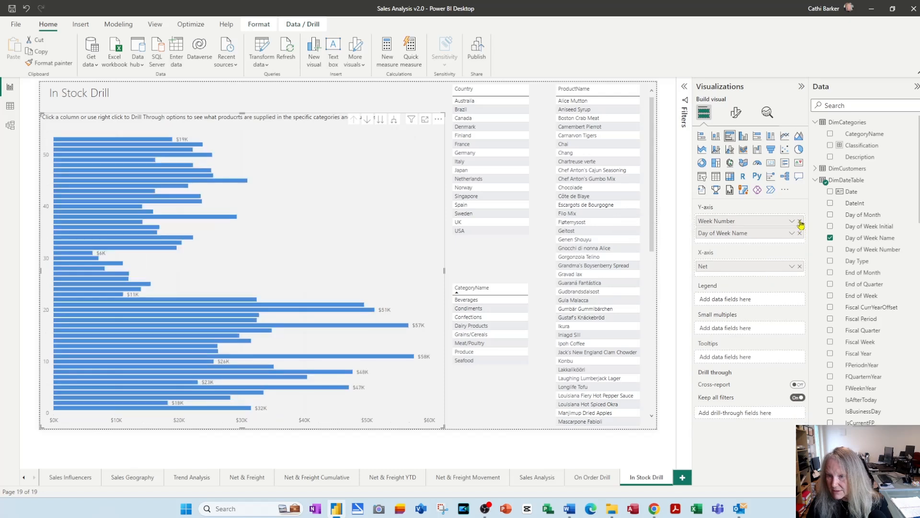
pyautogui.click(800, 221)
pyautogui.click(800, 221)
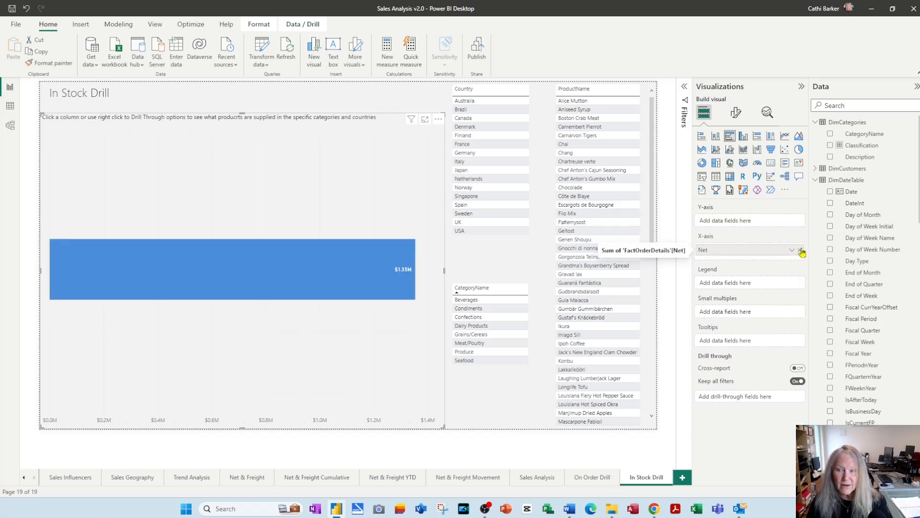
pyautogui.click(801, 250)
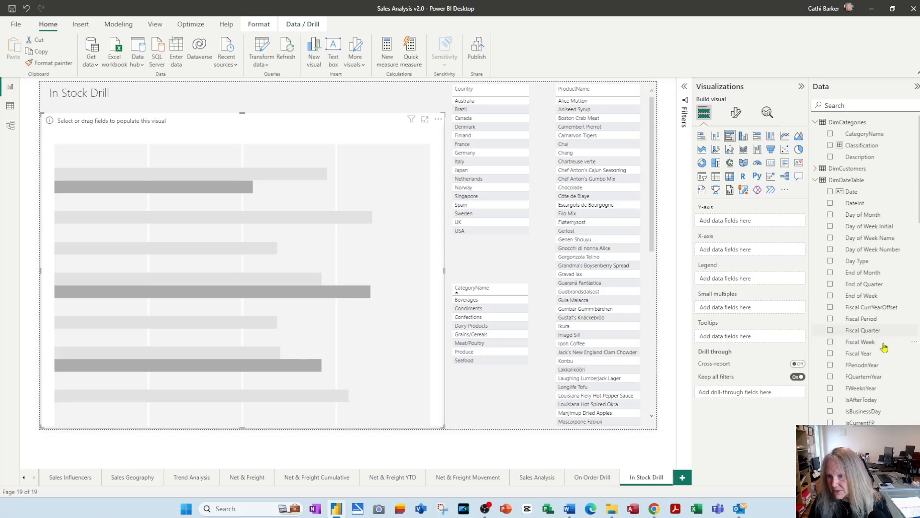
# Put supplier Country, CategoryName and ProductName on the bar chart's Y-axis in that order, and UnitsInStock on its X-axis
pyautogui.scroll(-6, 886, 352)
pyautogui.scroll(-5, 889, 354)
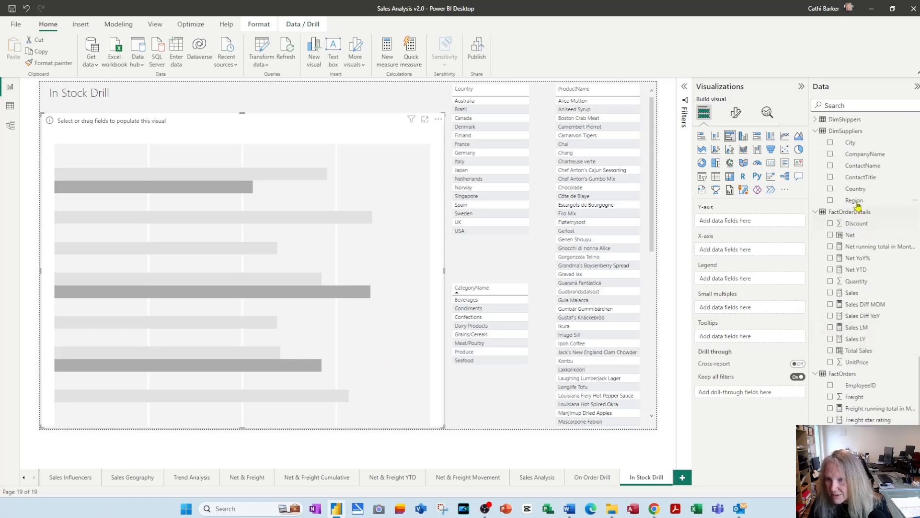
pyautogui.moveTo(856, 189); pyautogui.dragTo(748, 224)
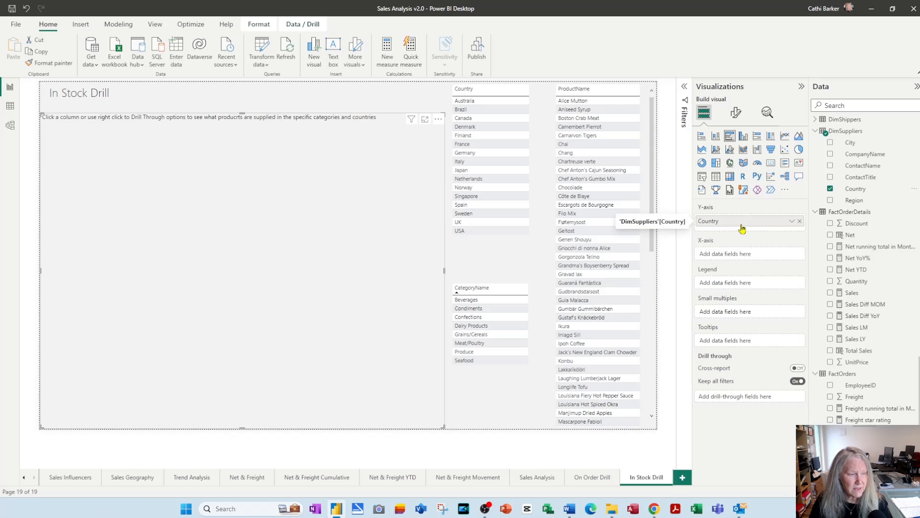
pyautogui.scroll(10, 906, 287)
pyautogui.moveTo(868, 138); pyautogui.dragTo(783, 238)
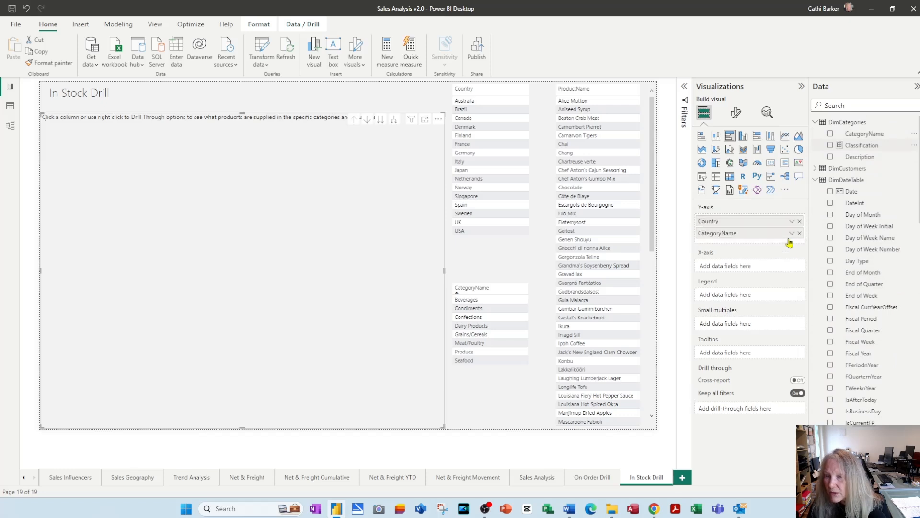
pyautogui.scroll(-10, 870, 310)
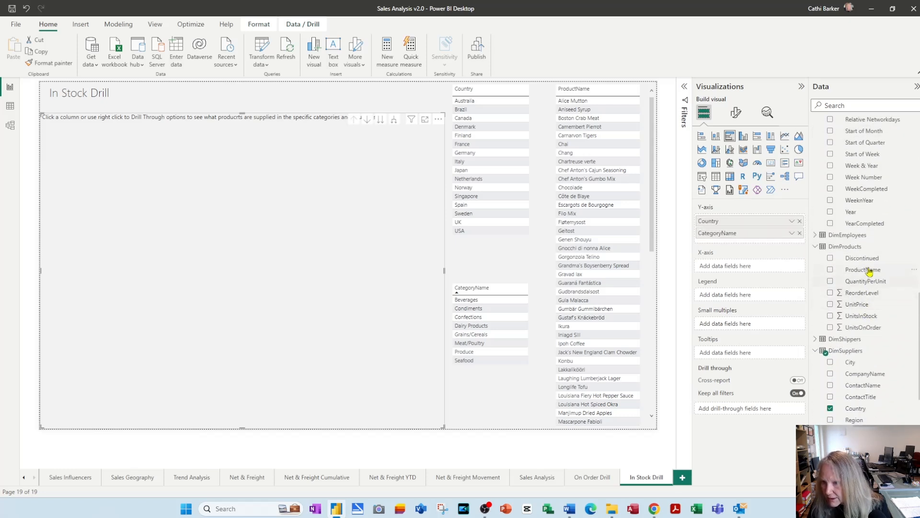
pyautogui.moveTo(870, 271); pyautogui.dragTo(752, 243)
pyautogui.moveTo(862, 318); pyautogui.dragTo(742, 283)
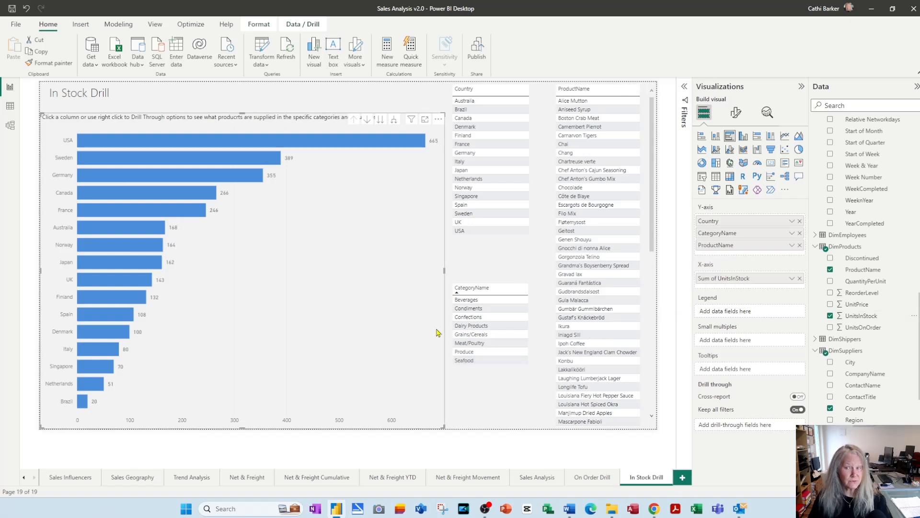
# Test the cross-filtering of the In Stock Drill page by choosing Finland and USA in the Country table, clearing each selection
pyautogui.click(497, 140)
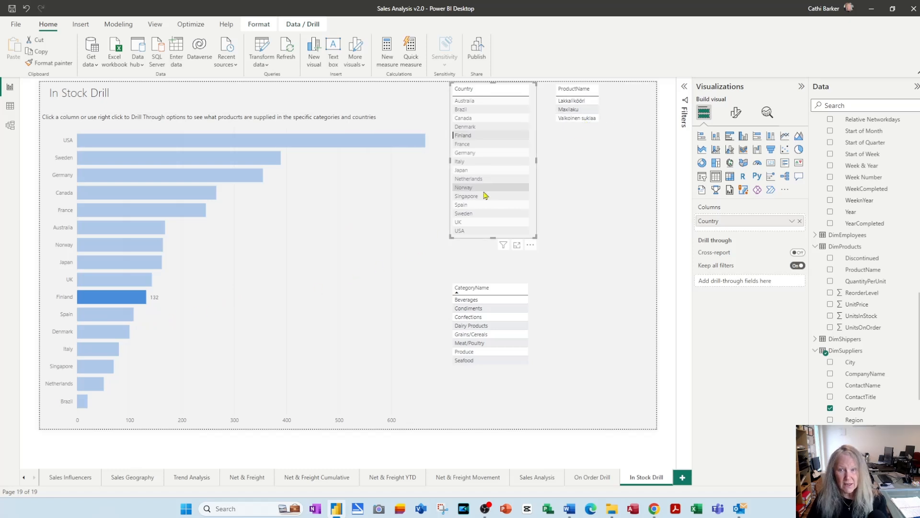
pyautogui.click(474, 136)
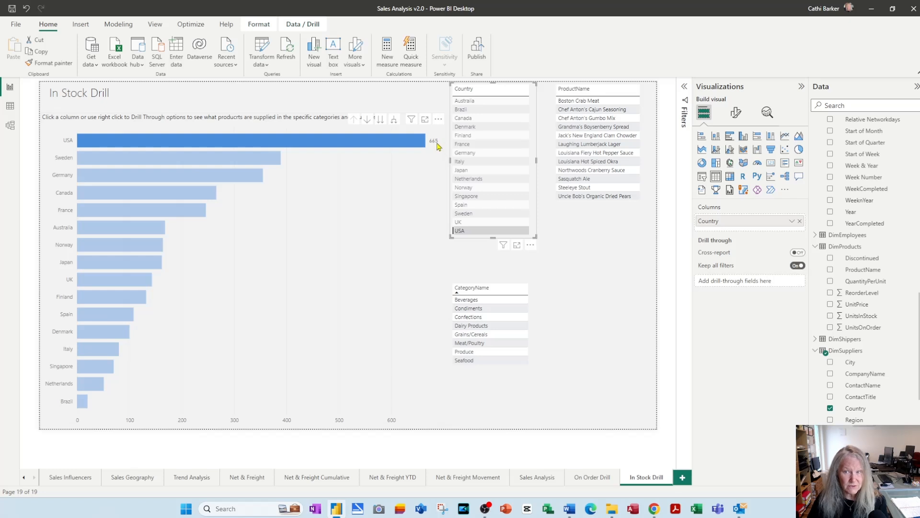
pyautogui.click(492, 231)
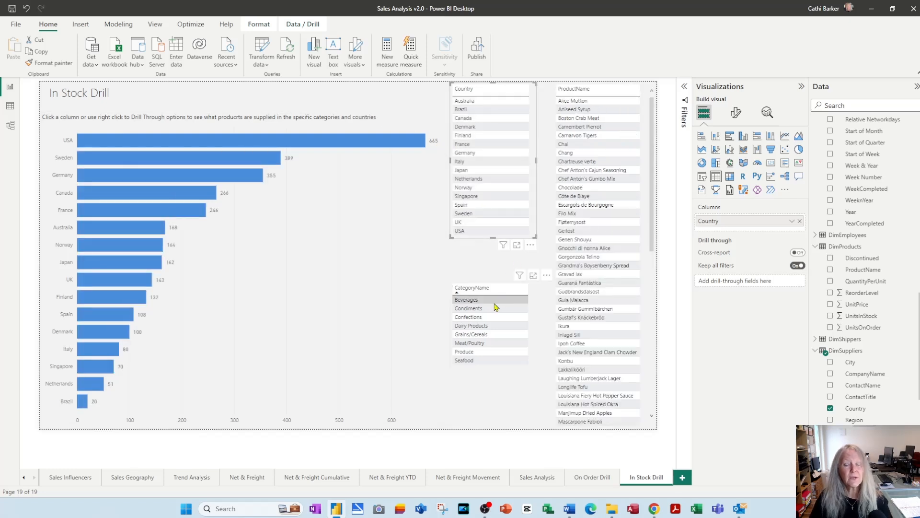
# Replace the word column with bar in the stock bar chart's title and save the report
pyautogui.click(341, 282)
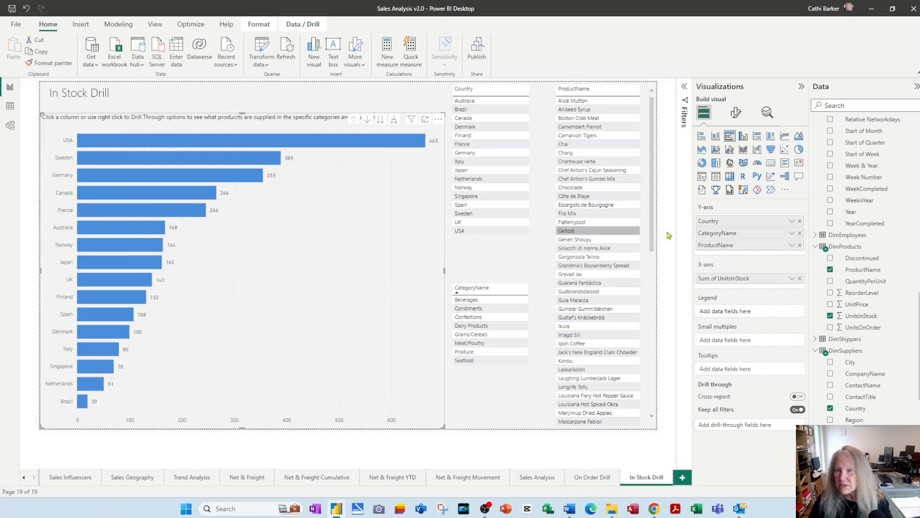
pyautogui.click(739, 116)
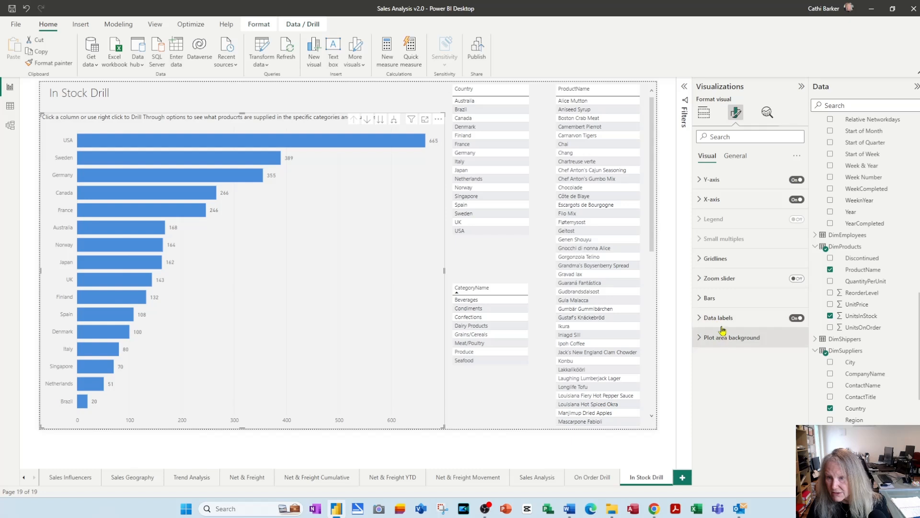
pyautogui.click(737, 157)
pyautogui.click(709, 201)
pyautogui.click(721, 247)
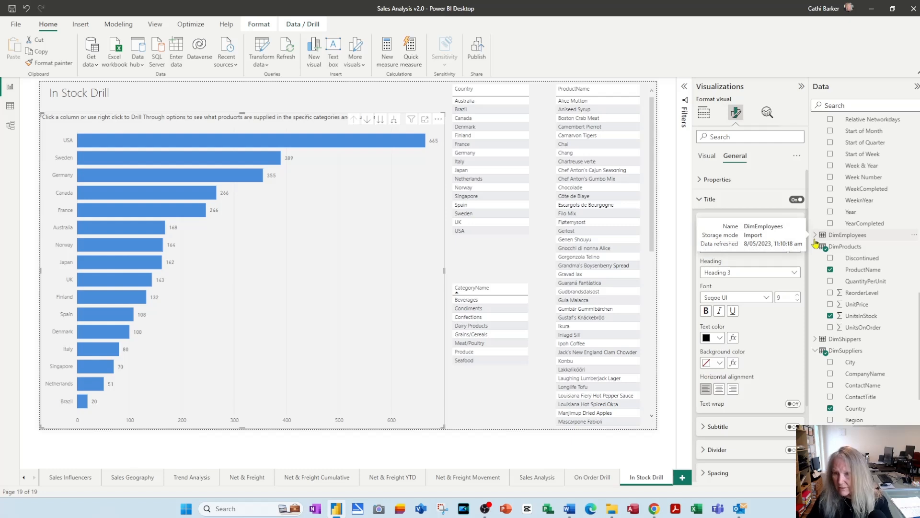
pyautogui.write('bar')
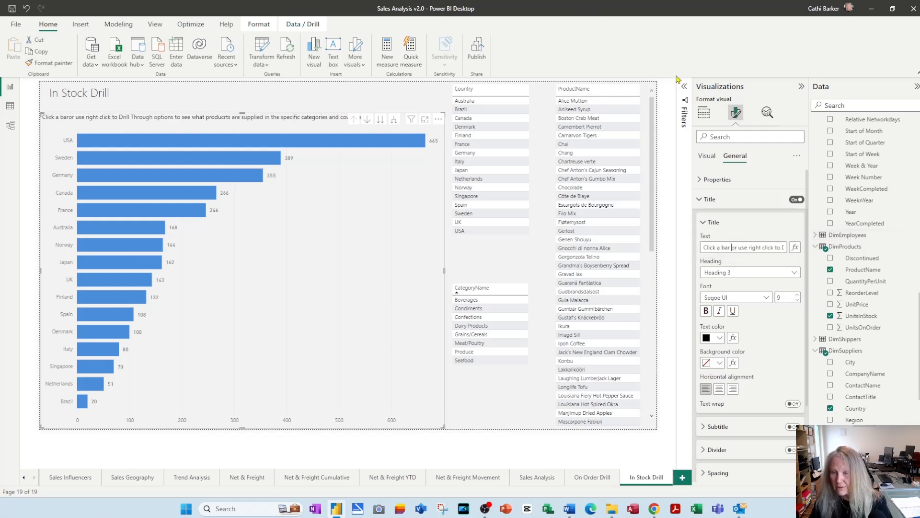
pyautogui.click(801, 87)
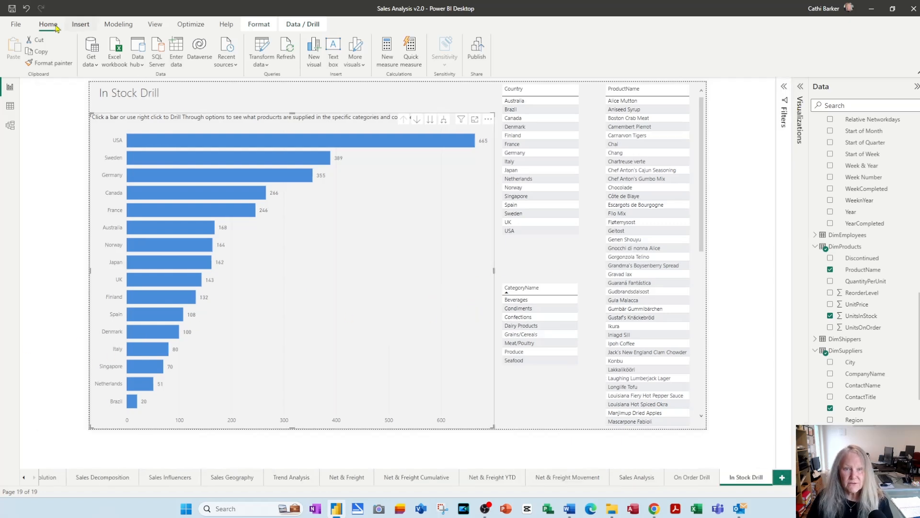
pyautogui.click(12, 8)
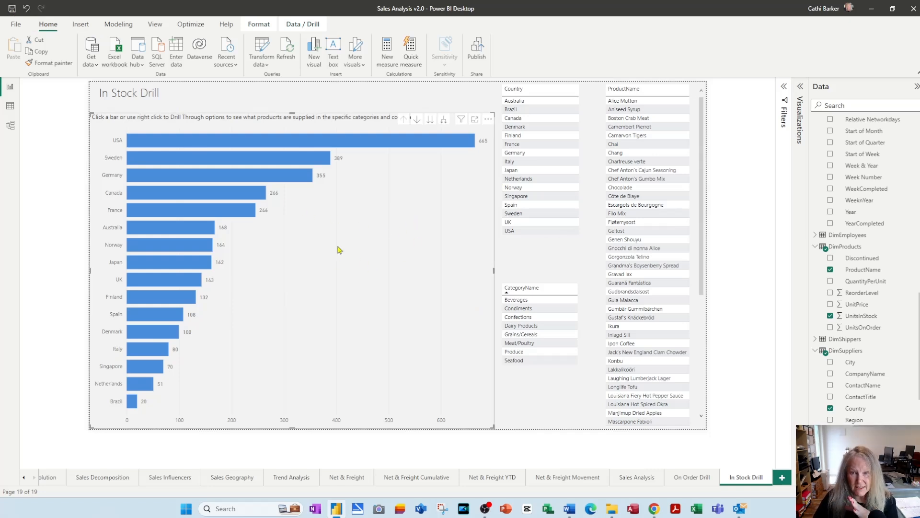
# Turn on drill mode for the stock bar chart, go through its category and product levels and drill back up to countries
pyautogui.click(416, 120)
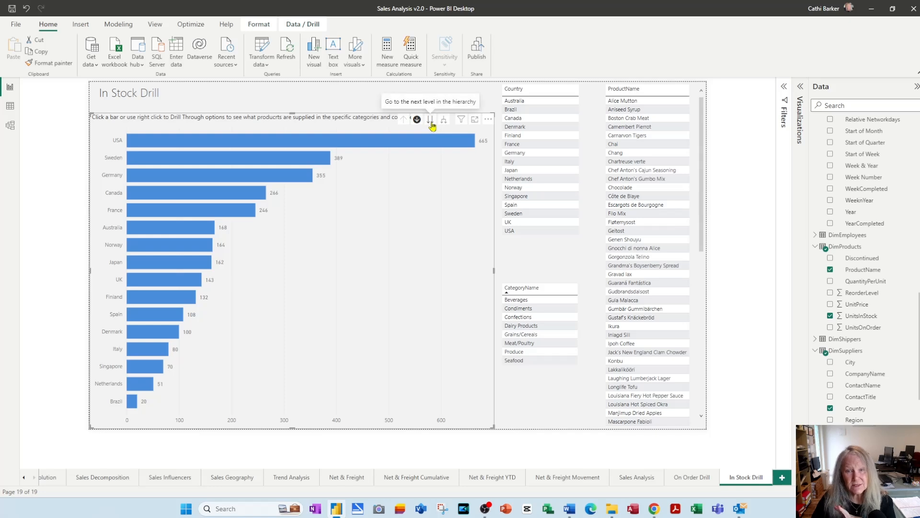
pyautogui.click(800, 87)
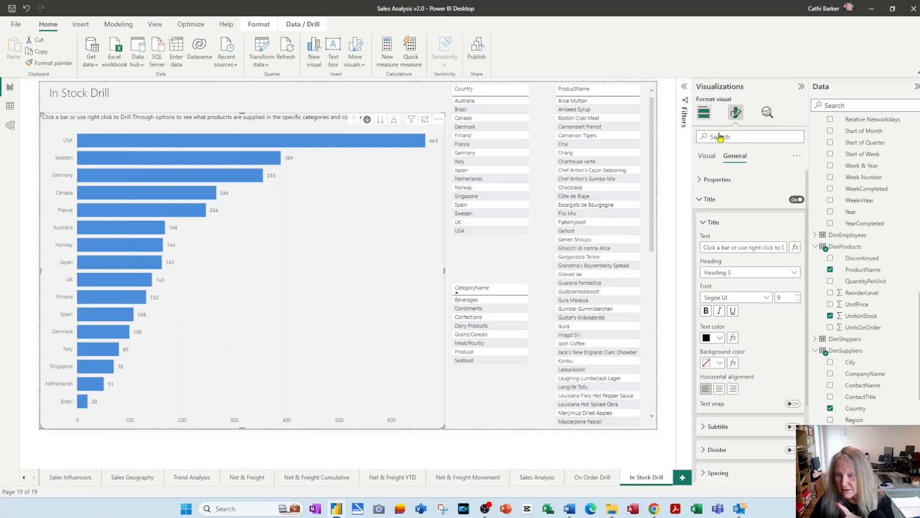
pyautogui.click(705, 113)
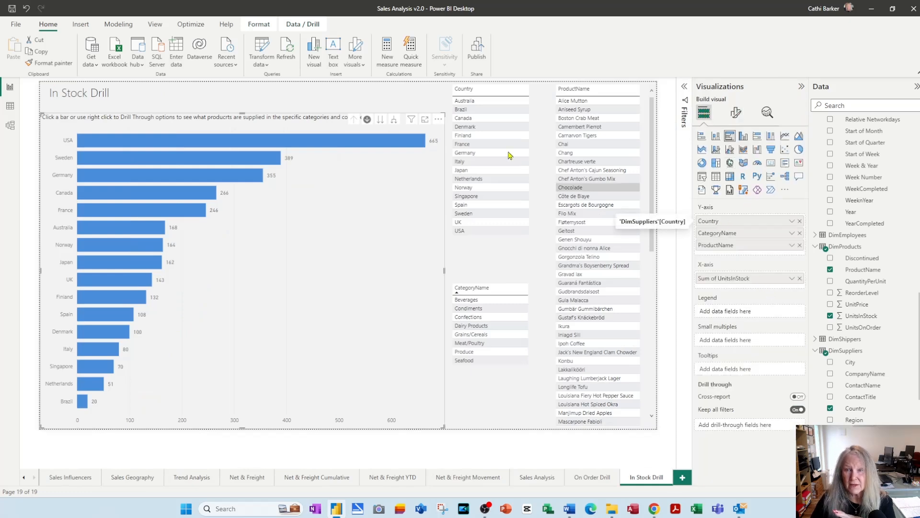
pyautogui.click(381, 121)
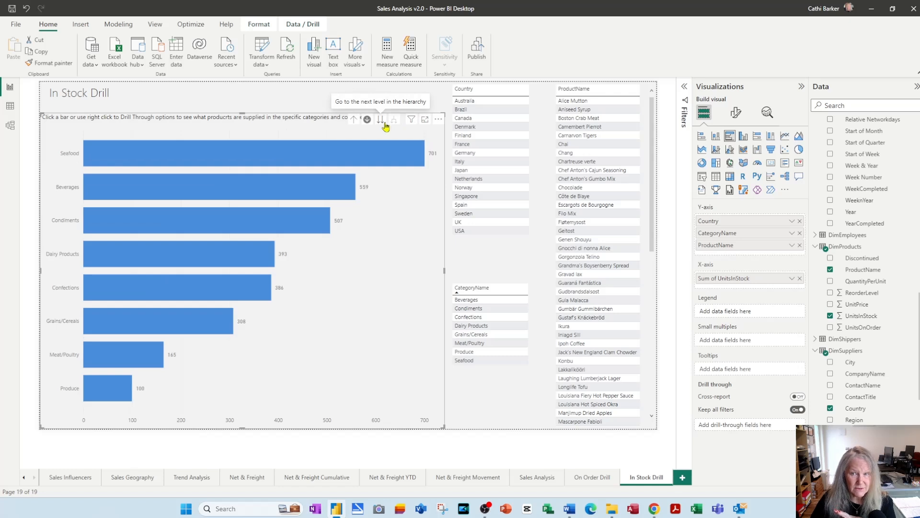
pyautogui.click(381, 120)
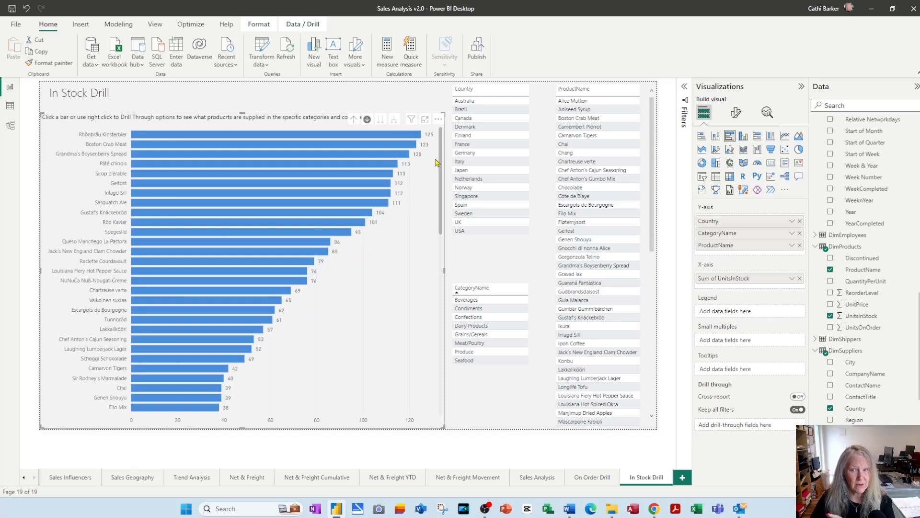
pyautogui.click(354, 120)
pyautogui.click(354, 119)
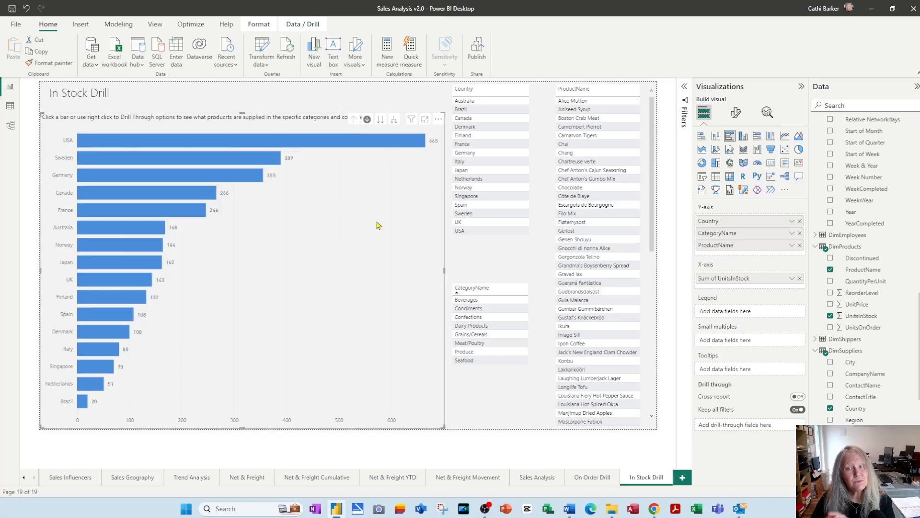
# Expand the stock bar chart from countries to include categories and products, and drill back up to the country level
pyautogui.click(395, 121)
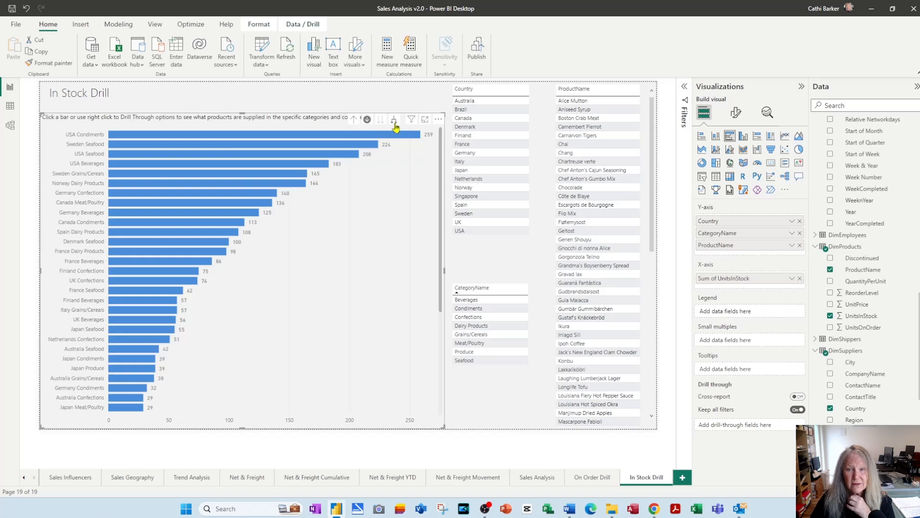
pyautogui.click(394, 123)
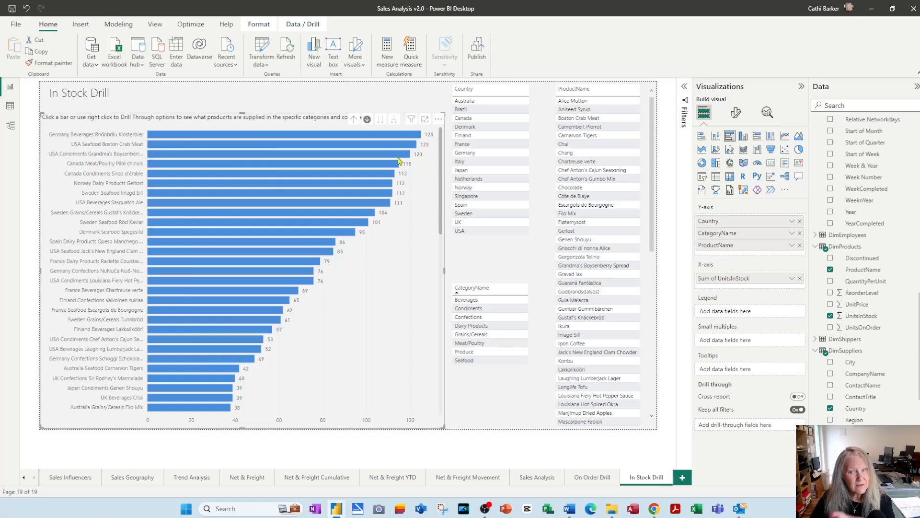
pyautogui.click(353, 119)
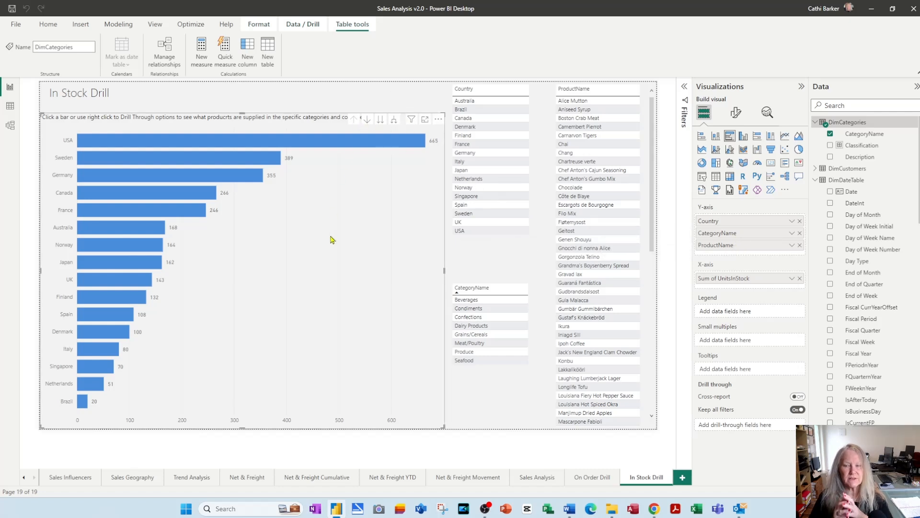
# Turn on drill mode for the On Order Drill column chart, go through month, week number and weekday levels, and drill back up to years
pyautogui.click(585, 479)
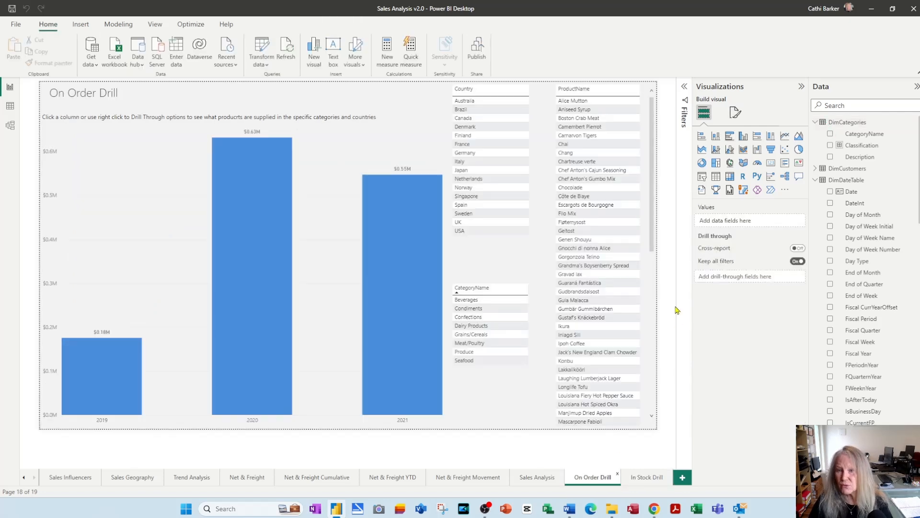
pyautogui.click(367, 128)
pyautogui.click(367, 120)
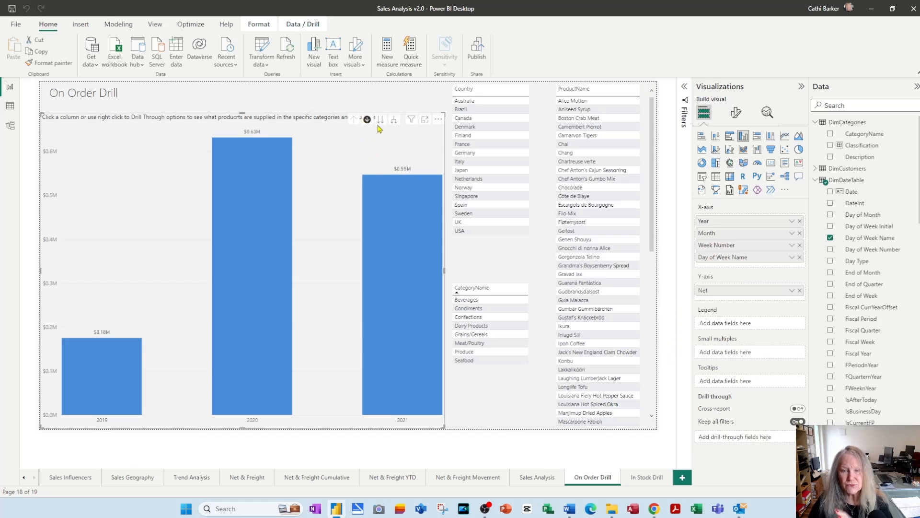
pyautogui.click(381, 122)
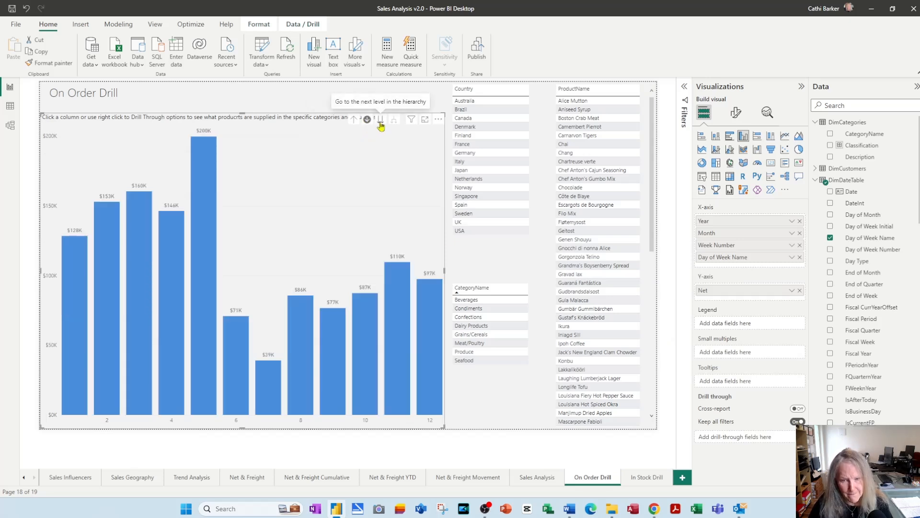
pyautogui.click(381, 122)
pyautogui.click(380, 123)
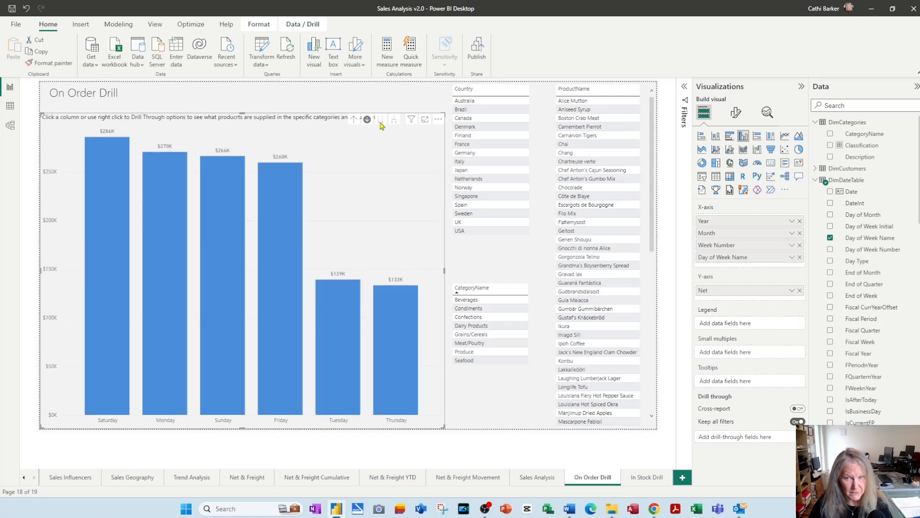
pyautogui.click(354, 120)
pyautogui.click(354, 119)
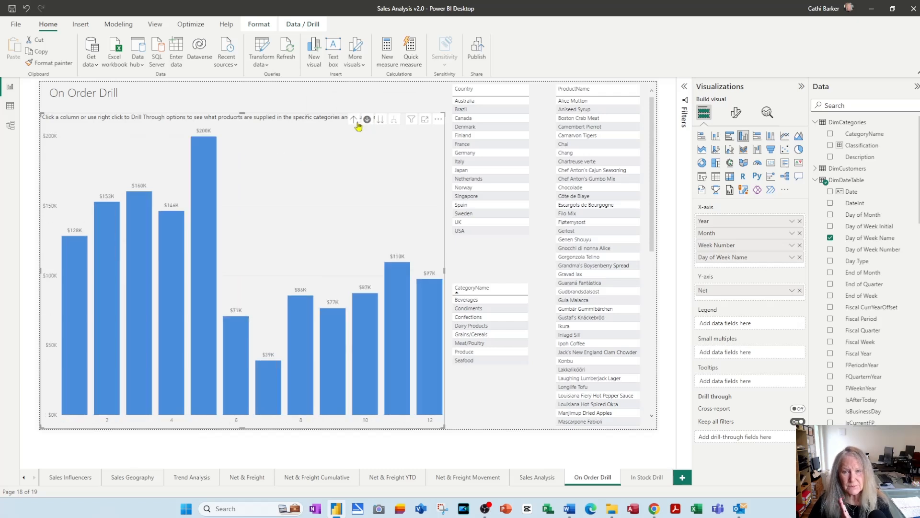
pyautogui.click(354, 120)
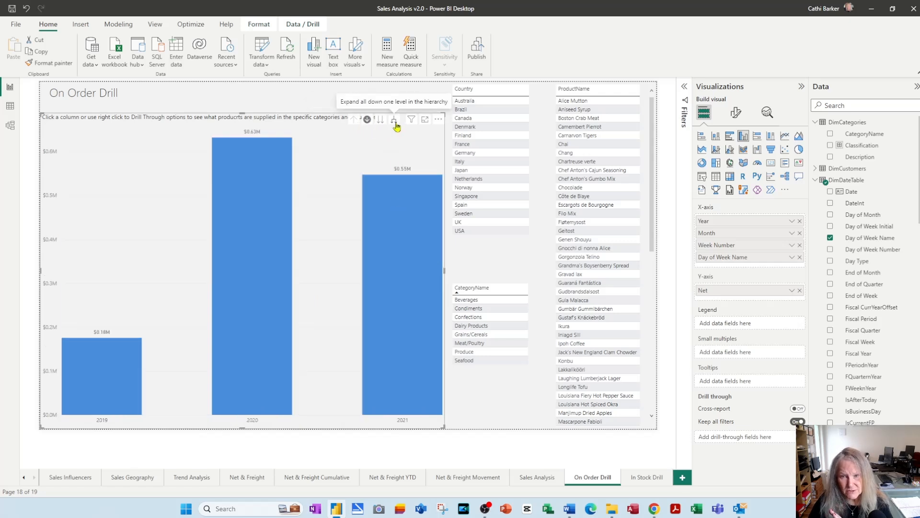
# Expand the On Order Drill chart from years through months, weeks and weekdays, drill back up, and turn drill mode off
pyautogui.click(394, 120)
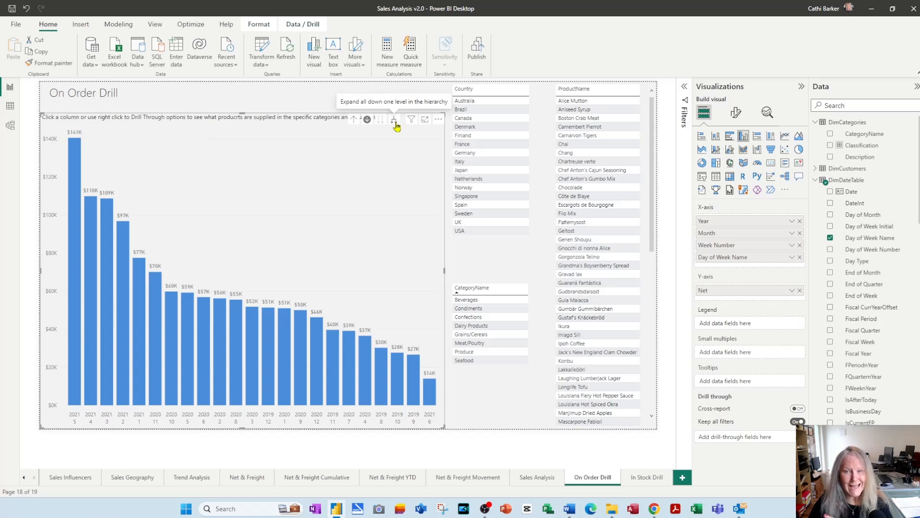
pyautogui.click(395, 121)
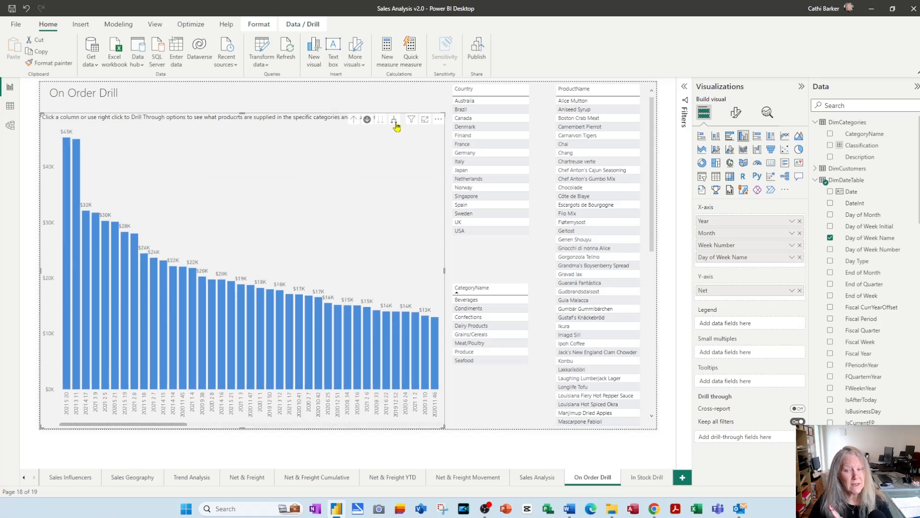
pyautogui.click(395, 123)
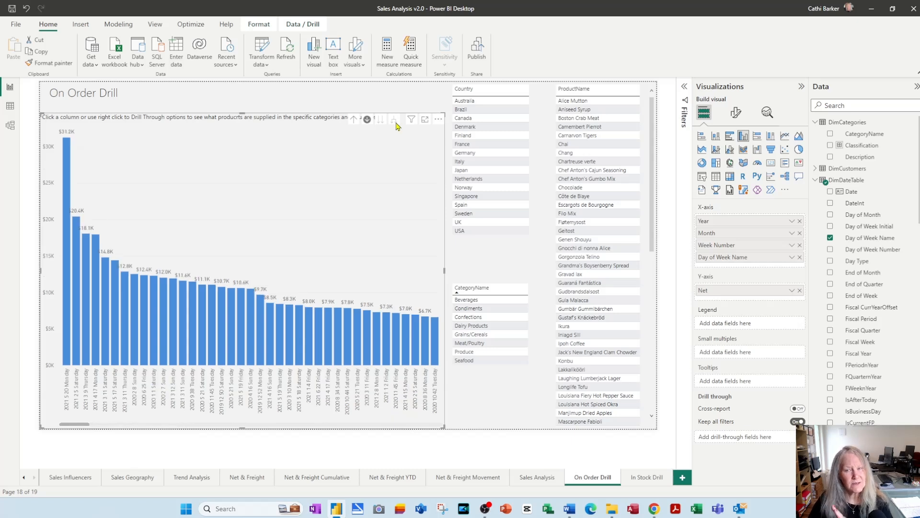
pyautogui.click(355, 122)
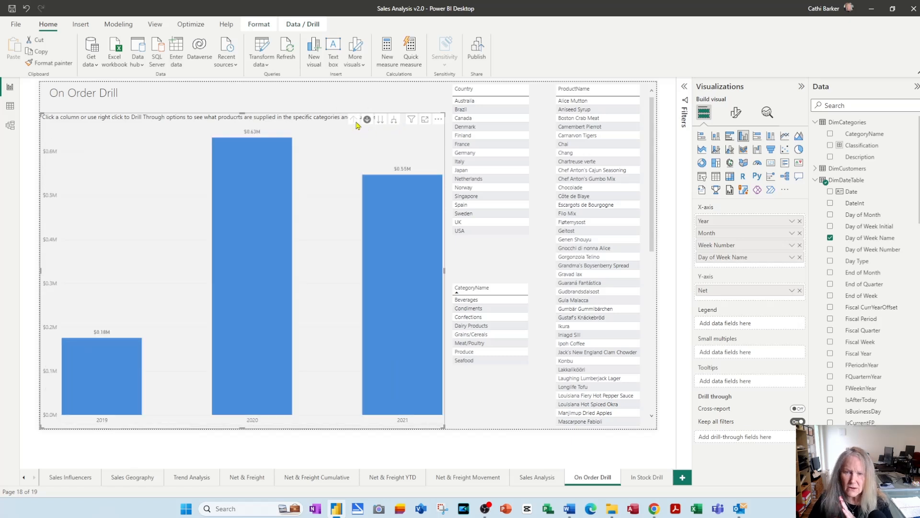
pyautogui.click(368, 119)
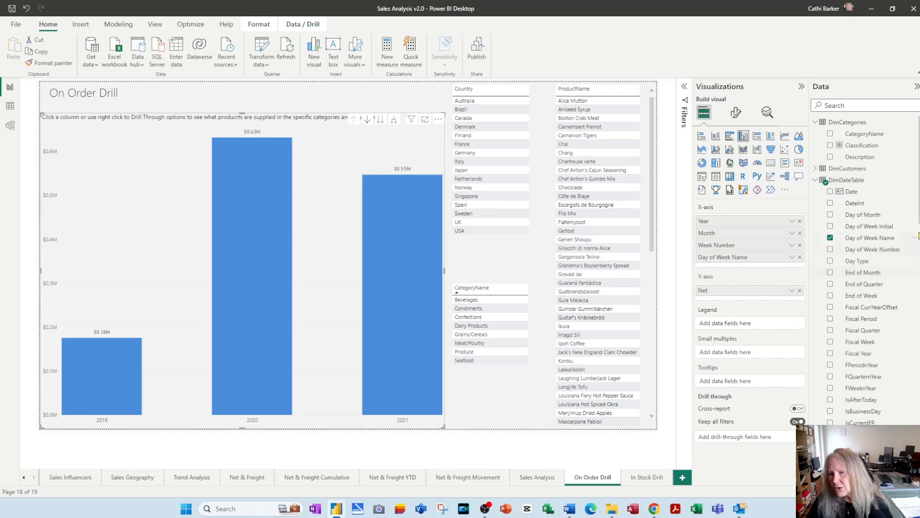
# Add a calculated column to the DimProducts table with the formula Category Name=RELATED(DimCategories[CategoryName])
pyautogui.scroll(-10, 863, 269)
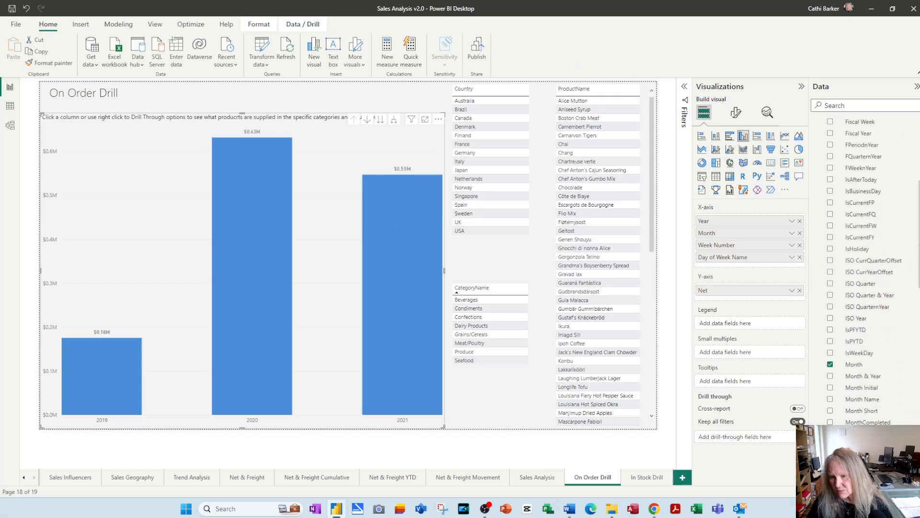
pyautogui.scroll(-1, 906, 342)
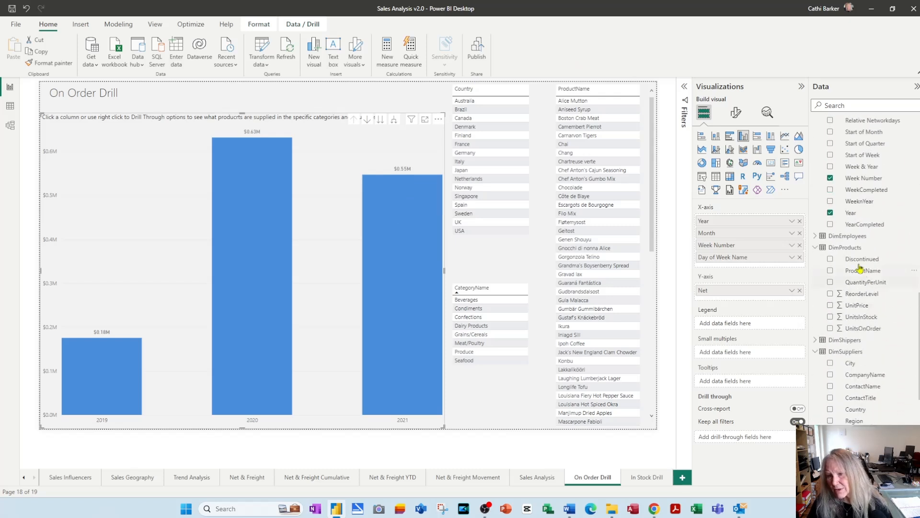
pyautogui.click(847, 250)
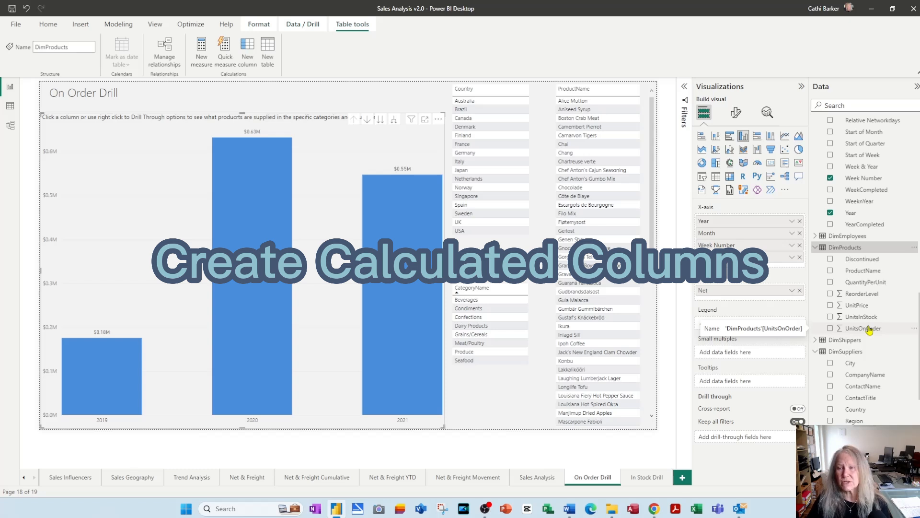
pyautogui.rightClick(853, 248)
pyautogui.click(820, 268)
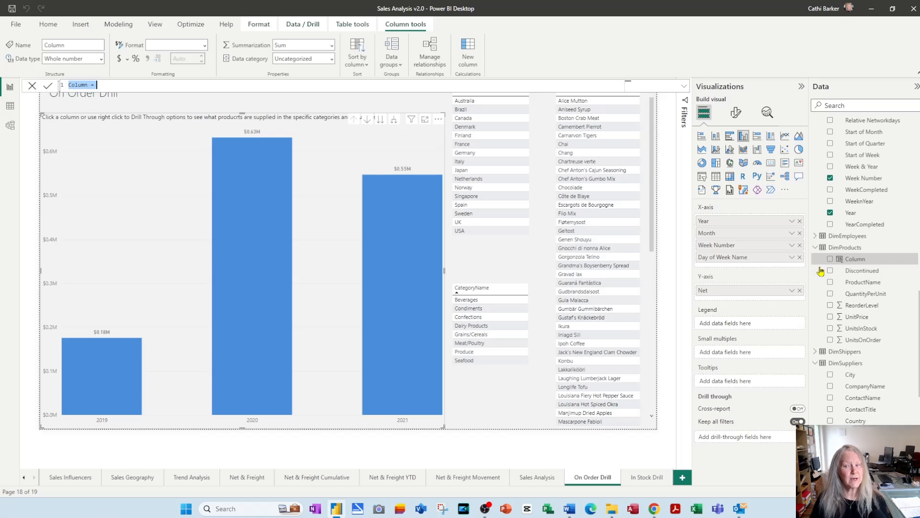
pyautogui.write('Ca')
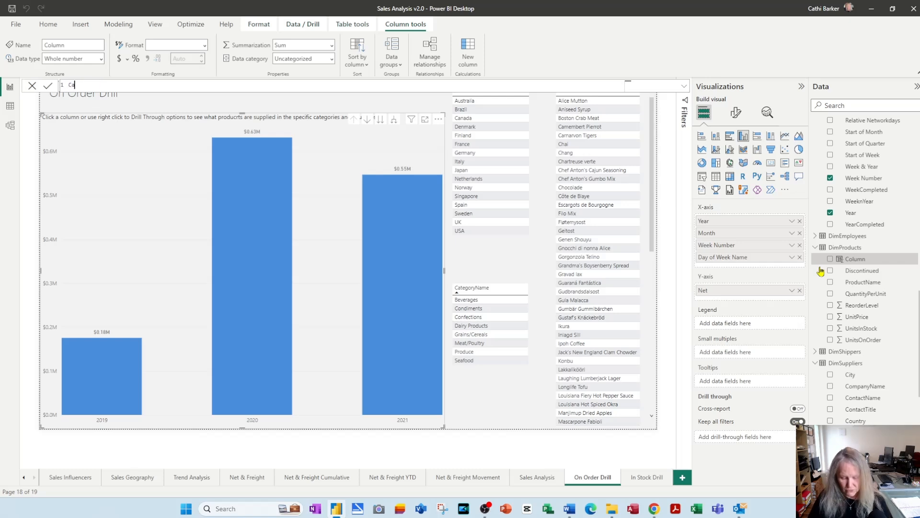
pyautogui.write('tegory Name')
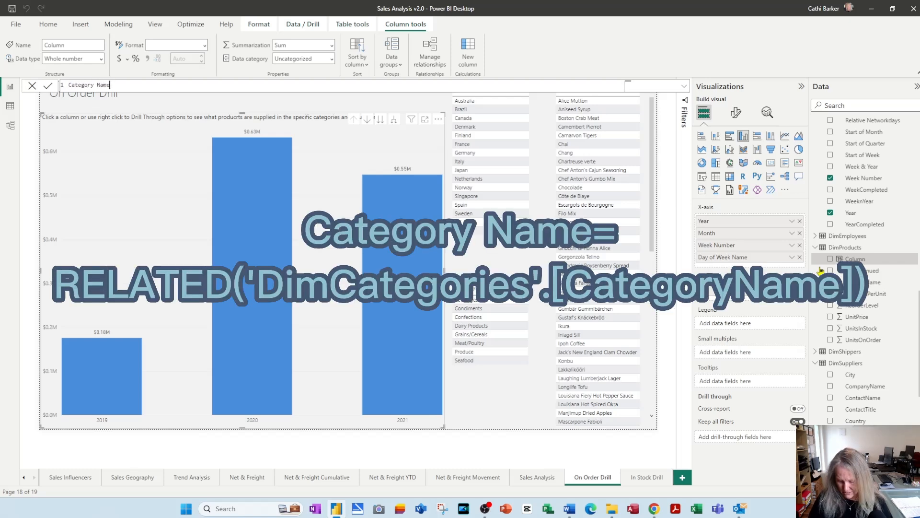
pyautogui.write('=rela')
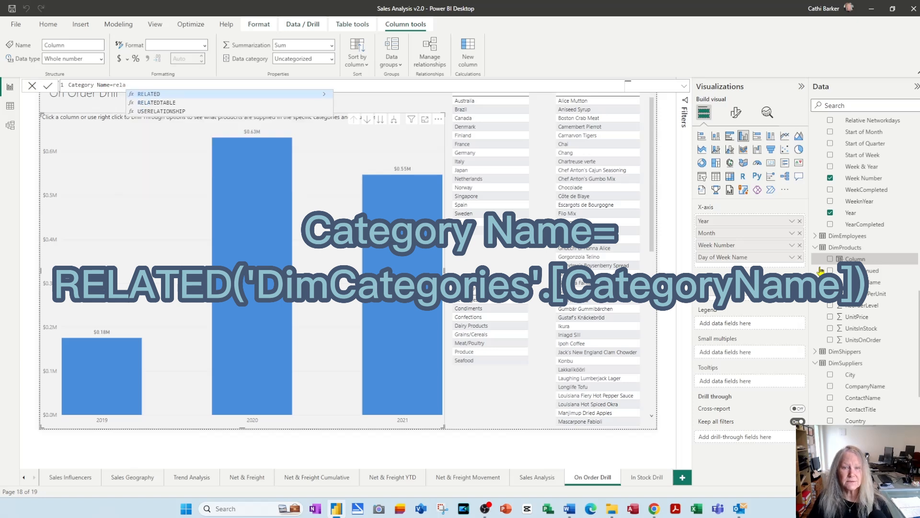
pyautogui.press('Tab')
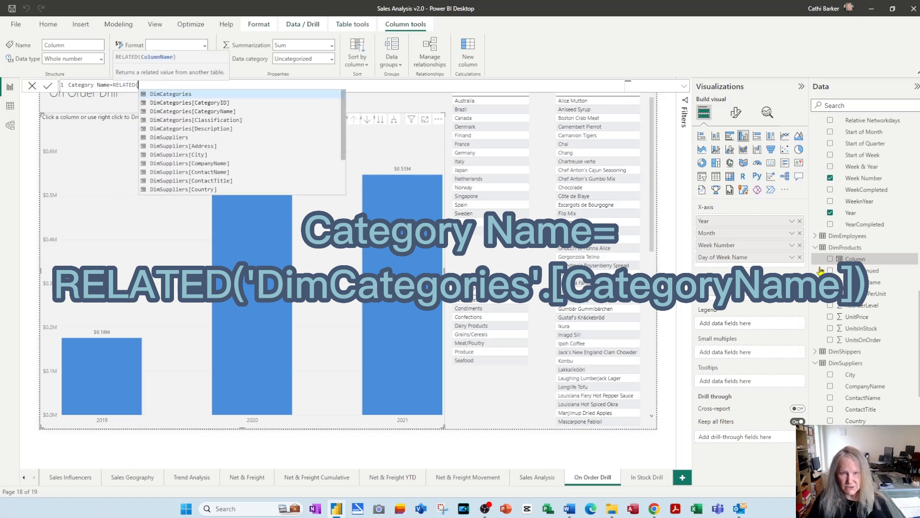
pyautogui.press('Down')
pyautogui.press('Down')
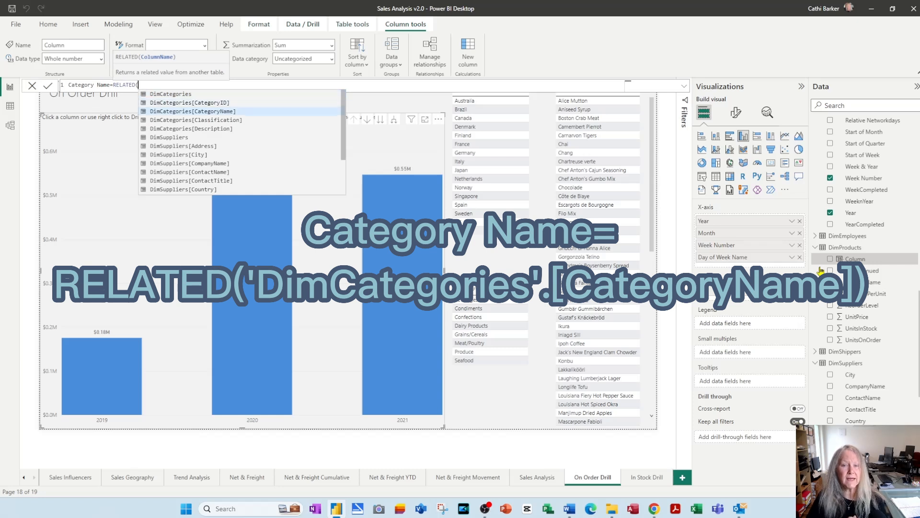
pyautogui.press('Tab')
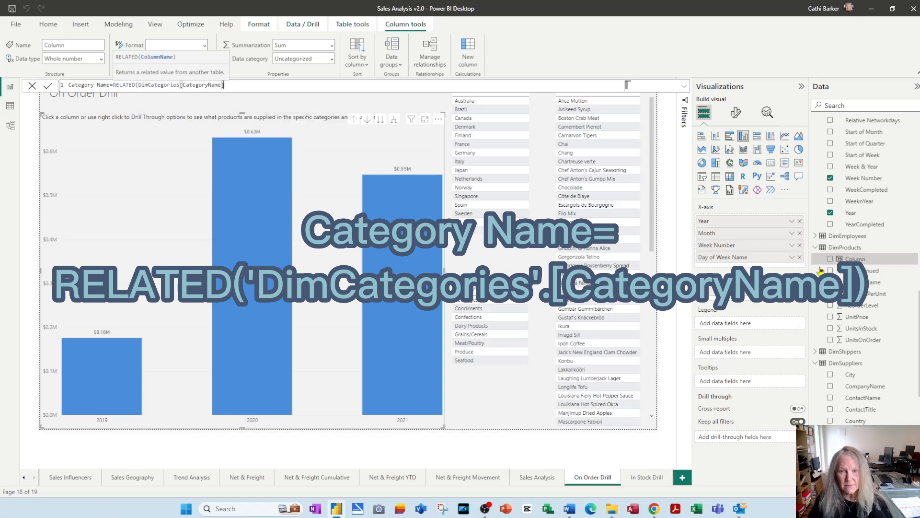
pyautogui.write(')')
pyautogui.press('Return')
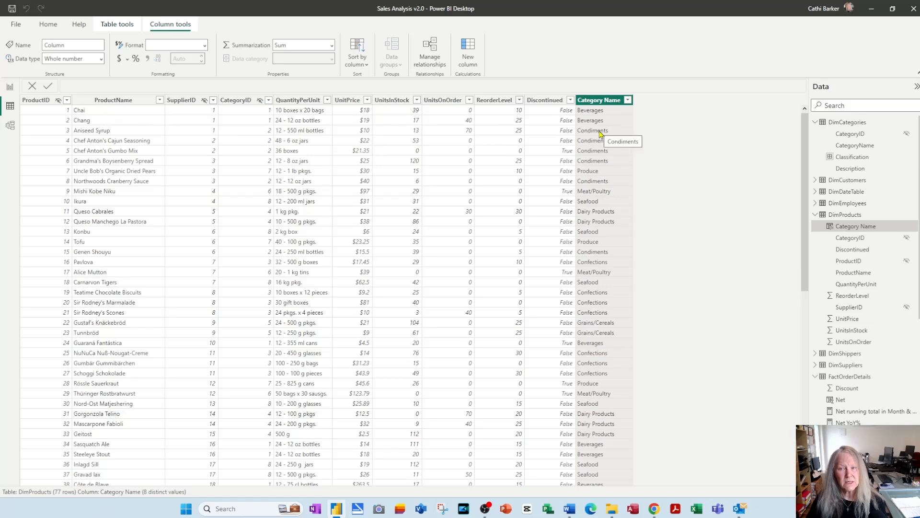
# Add the calculated column Supplier=RELATED(DimSuppliers[CompanyName]) to DimProducts from the report view and check its values in the table data
pyautogui.click(9, 89)
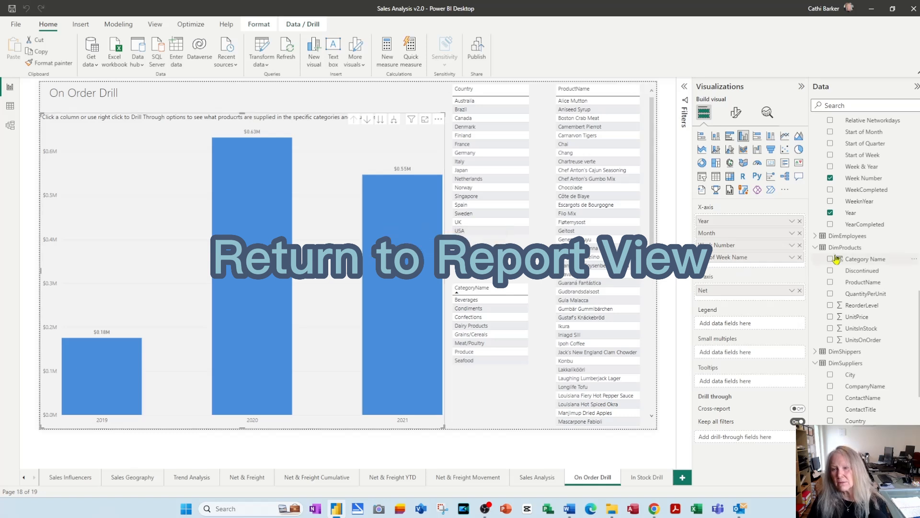
pyautogui.rightClick(855, 250)
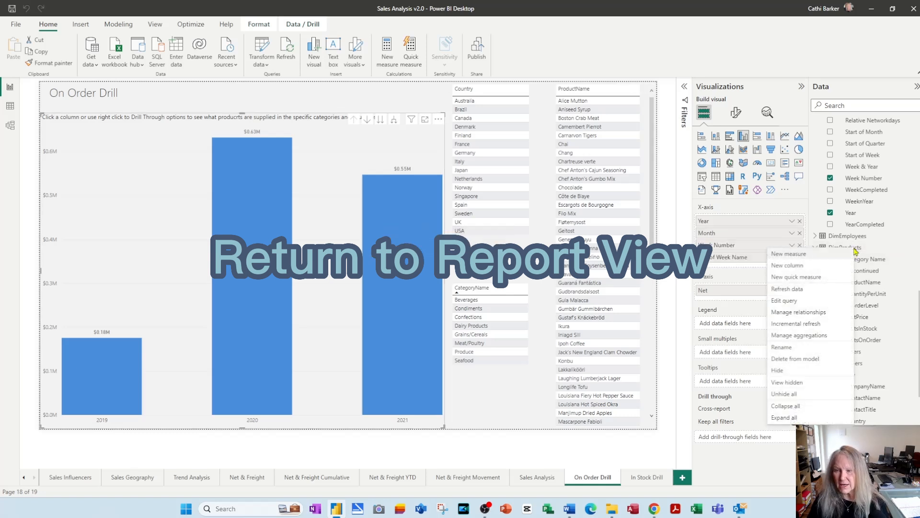
pyautogui.click(819, 267)
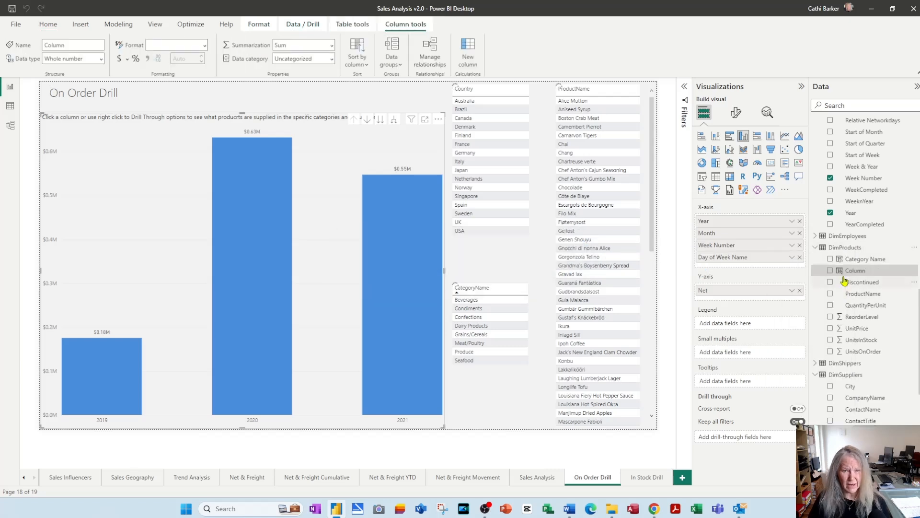
pyautogui.write('Sup')
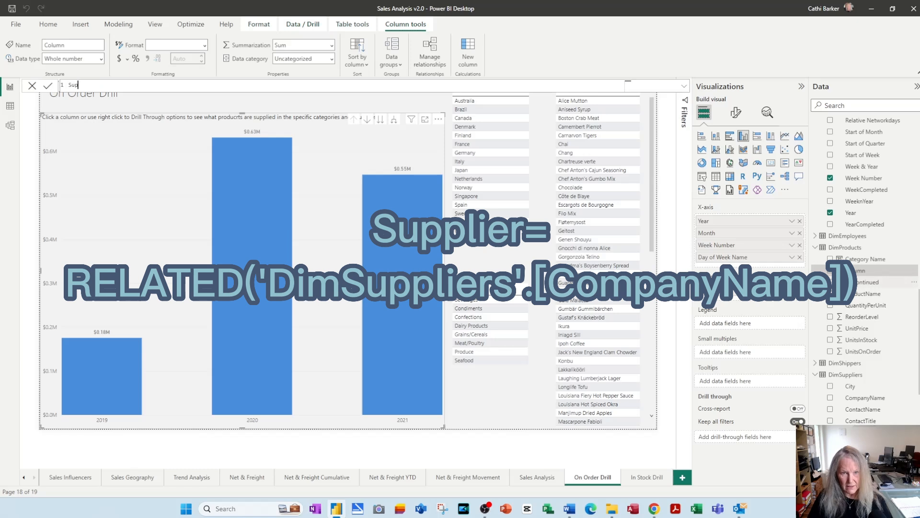
pyautogui.write('plier=RELATED(')
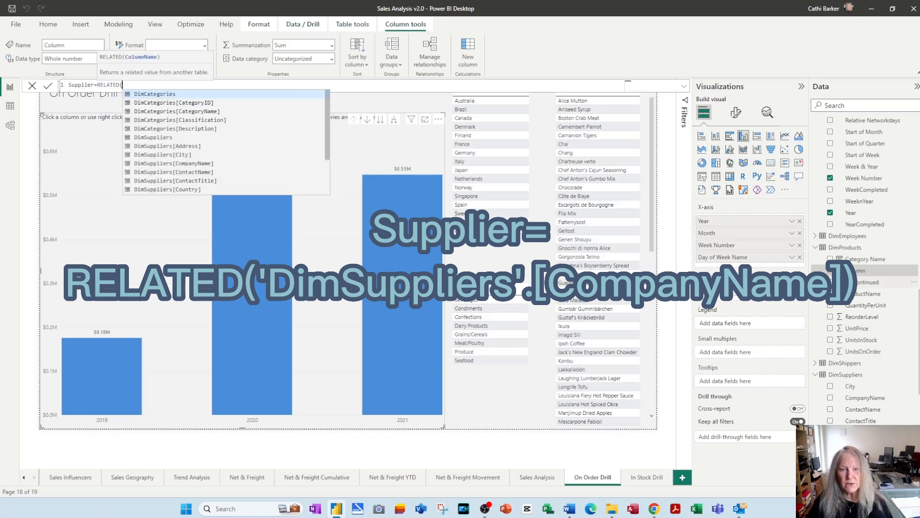
pyautogui.press('Down')
pyautogui.press('Down')
pyautogui.press('Down')
pyautogui.press('Down')
pyautogui.press('Down')
pyautogui.press('Down')
pyautogui.press('Down')
pyautogui.press('Down')
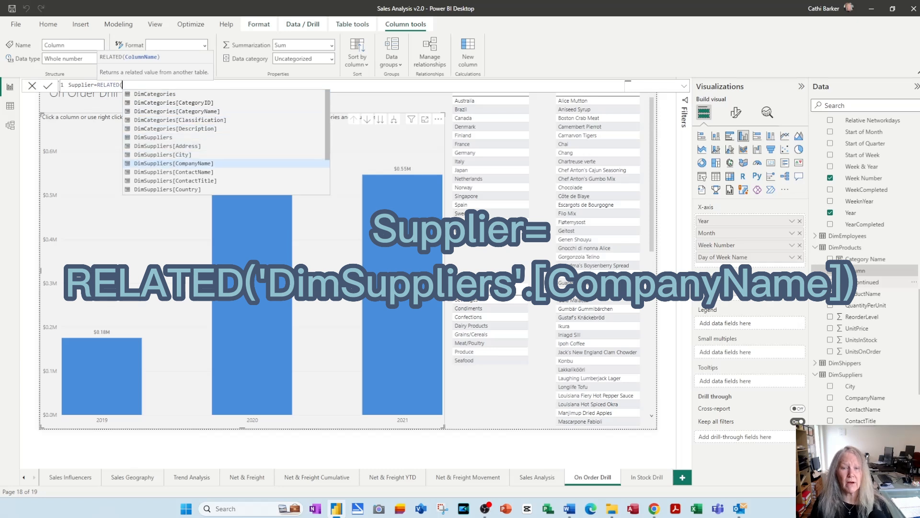
pyautogui.press('Tab')
pyautogui.press('Return')
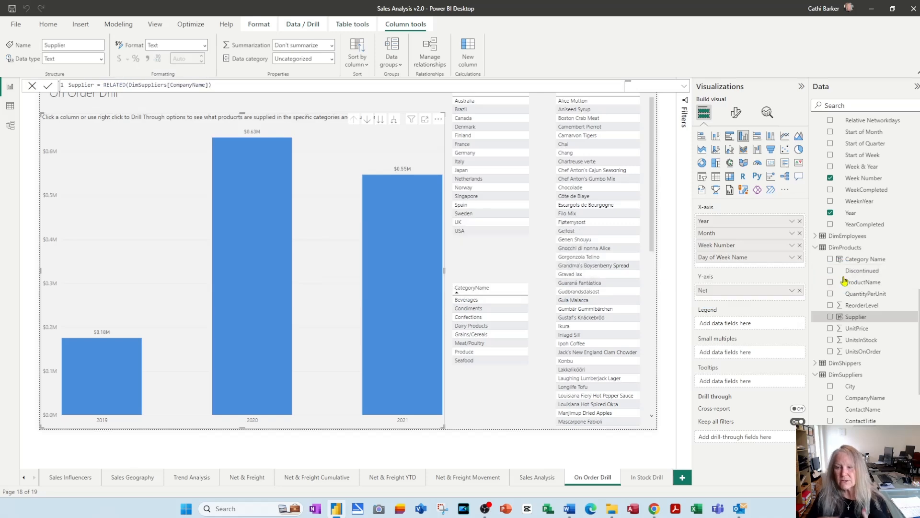
pyautogui.click(9, 107)
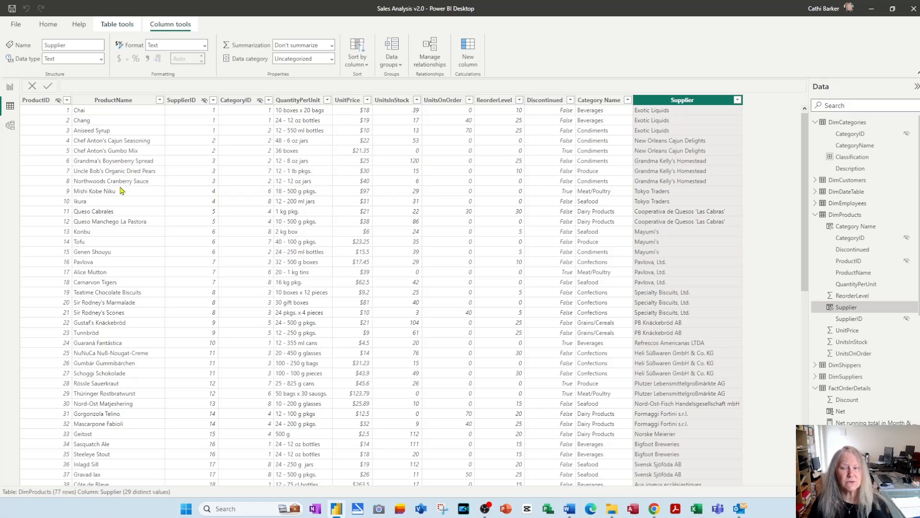
# Back in the report view, create a hierarchy from DimProducts' Supplier field and add Category Name and ProductName to it in that order
pyautogui.click(9, 88)
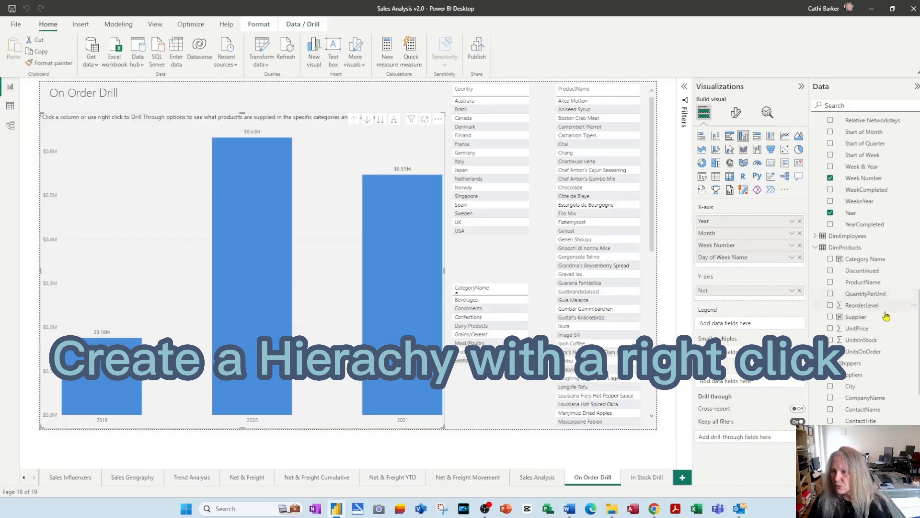
pyautogui.rightClick(867, 318)
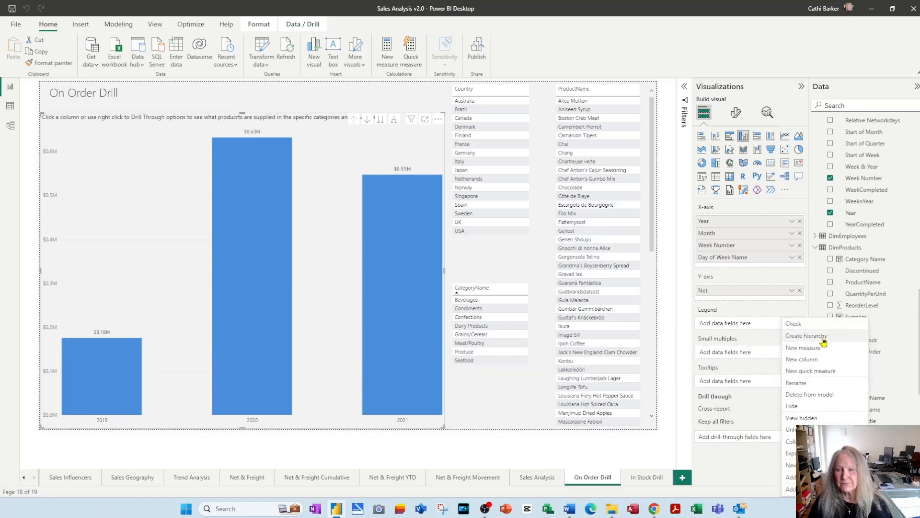
pyautogui.click(823, 341)
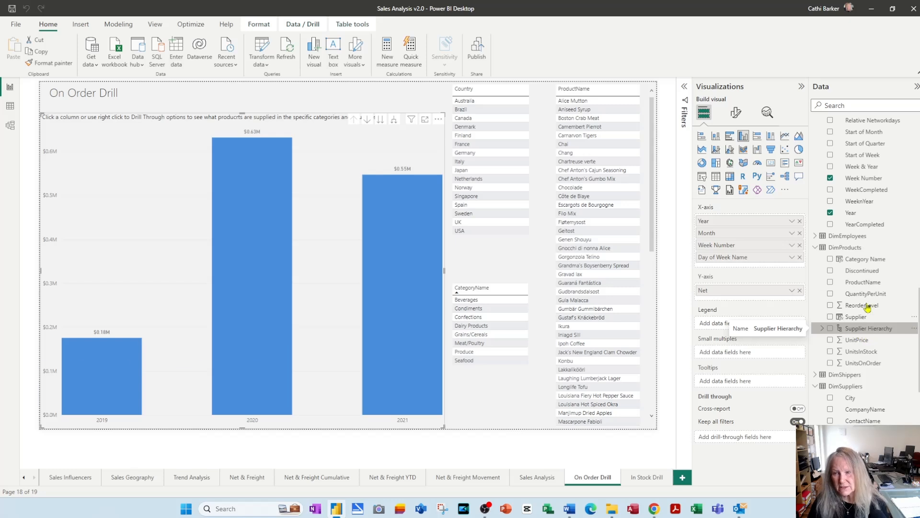
pyautogui.rightClick(868, 262)
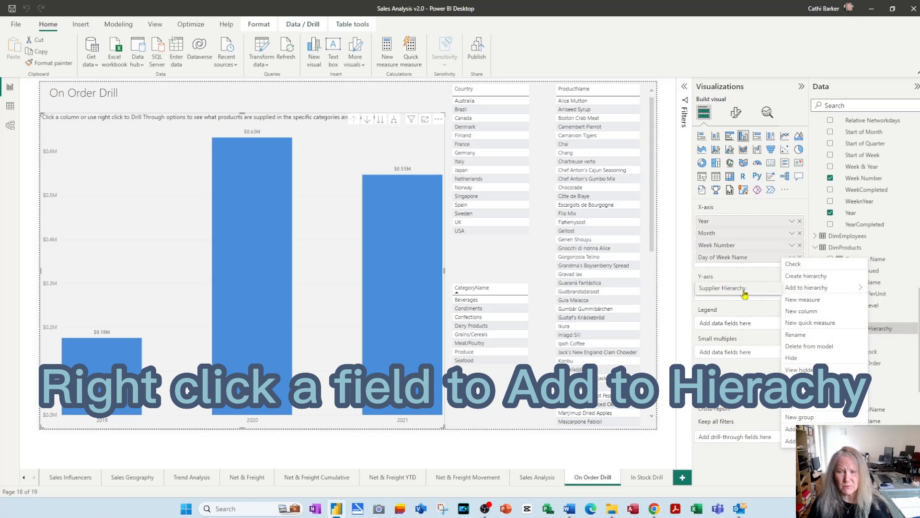
pyautogui.click(744, 293)
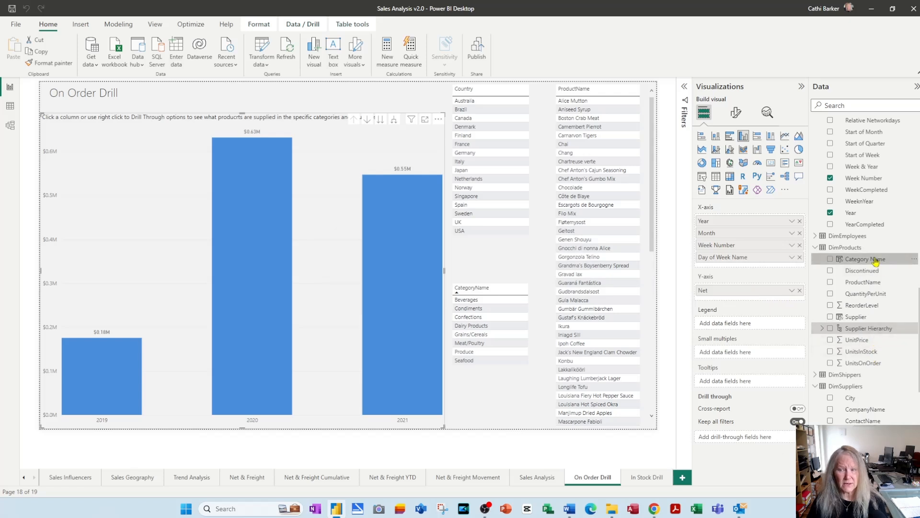
pyautogui.click(822, 329)
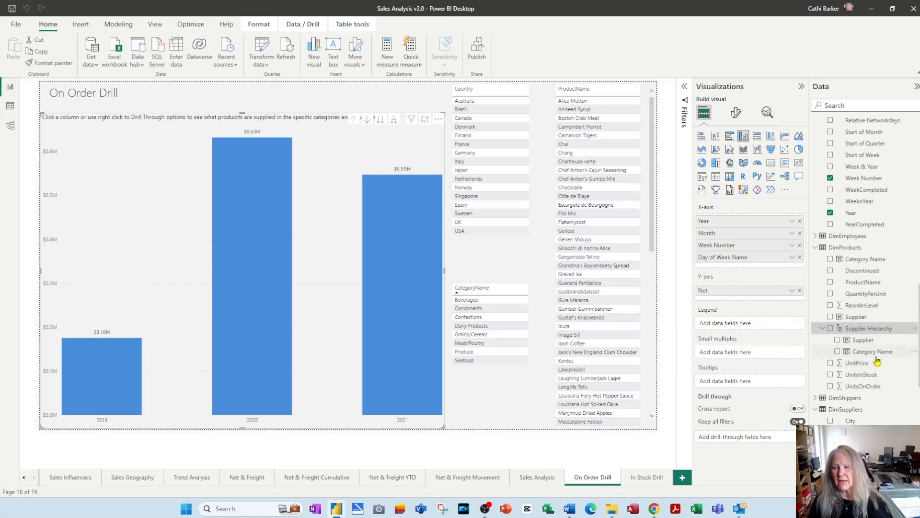
pyautogui.rightClick(865, 283)
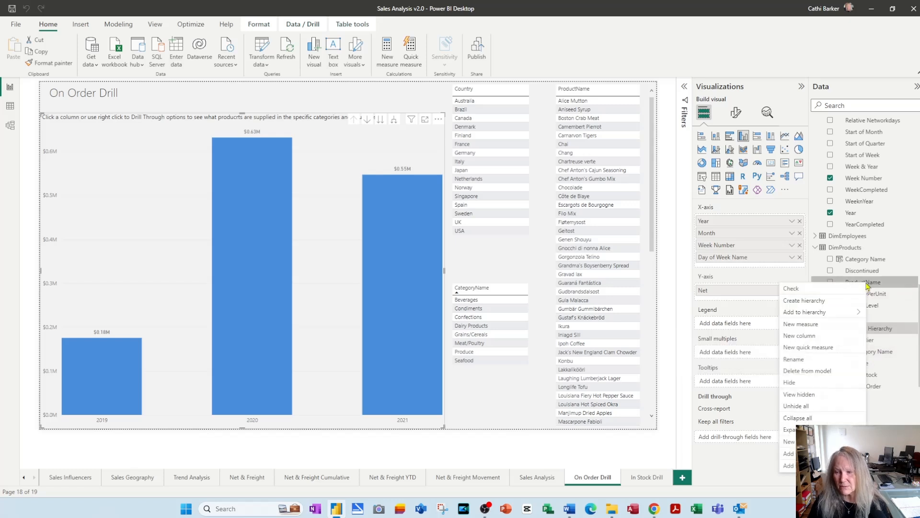
pyautogui.moveTo(837, 313)
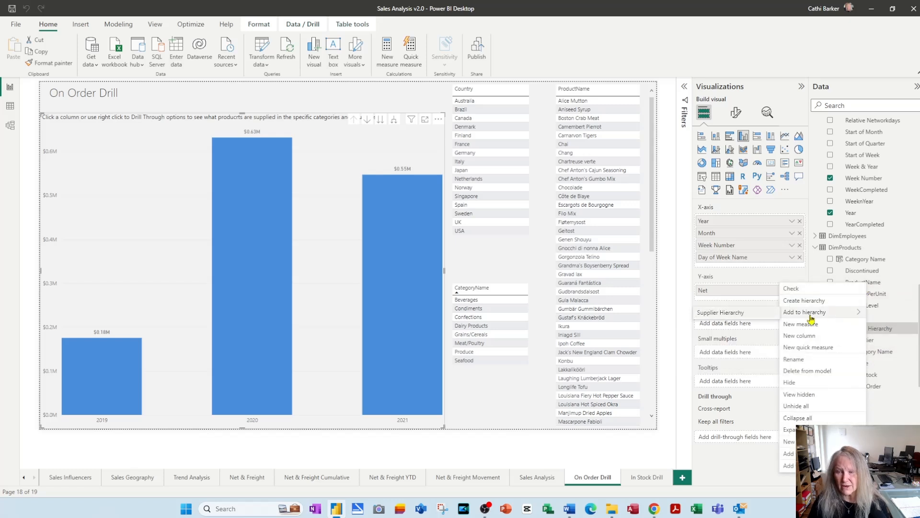
pyautogui.click(743, 317)
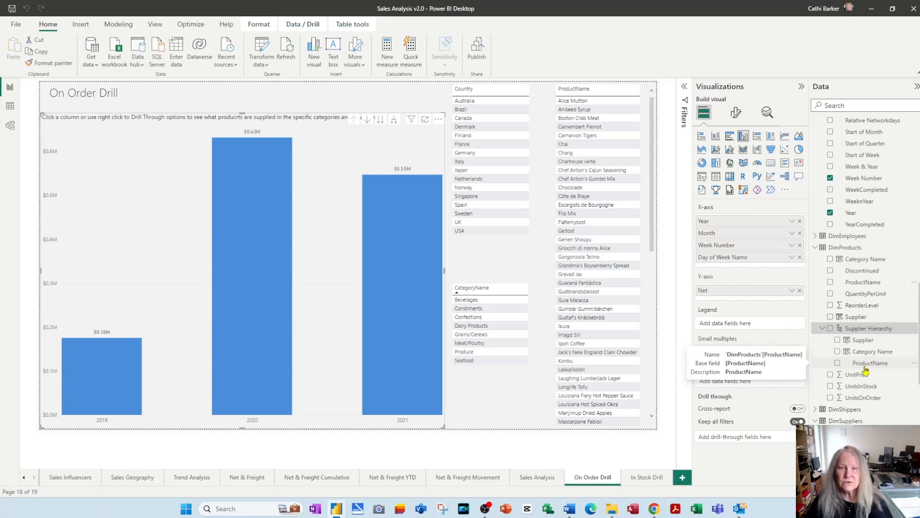
# Duplicate the On Order Drill page and replace Year, Month, Week Number and Day of Week Name on its chart's X-axis with Supplier Hierarchy
pyautogui.rightClick(592, 479)
pyautogui.click(631, 437)
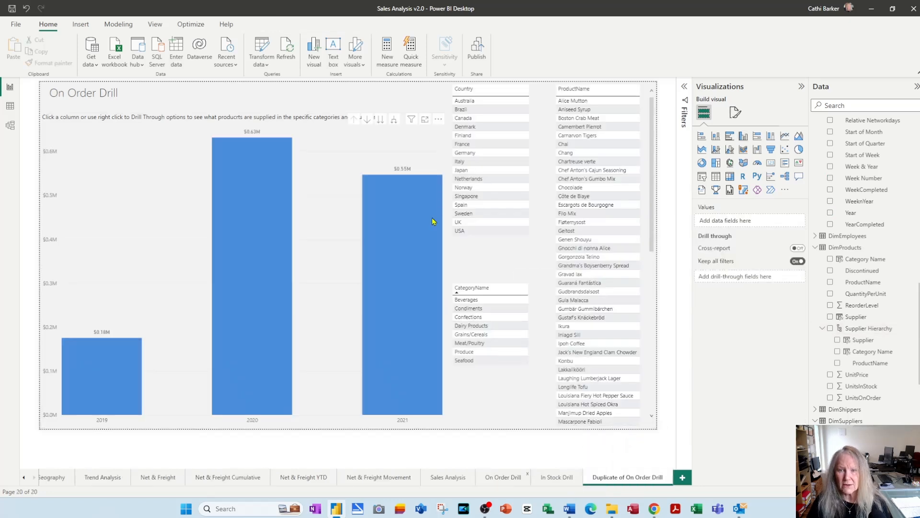
pyautogui.click(380, 150)
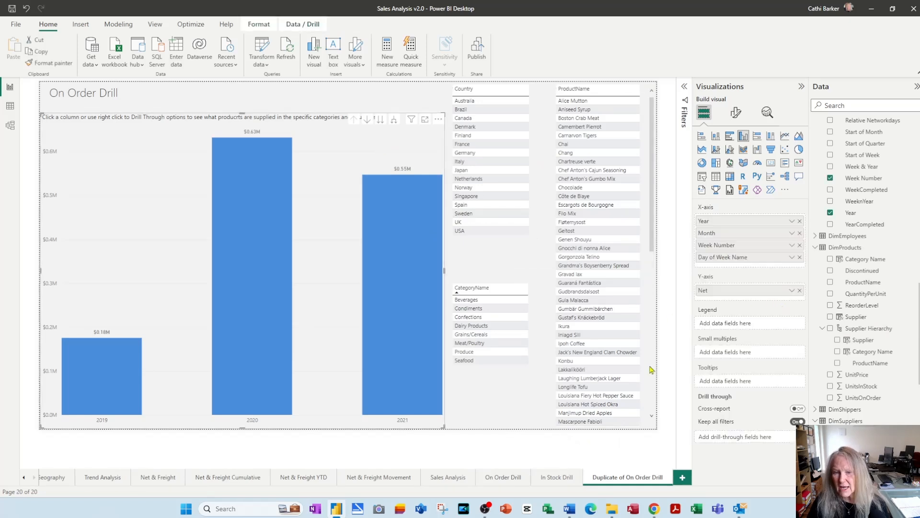
pyautogui.click(799, 221)
pyautogui.click(800, 221)
pyautogui.click(799, 220)
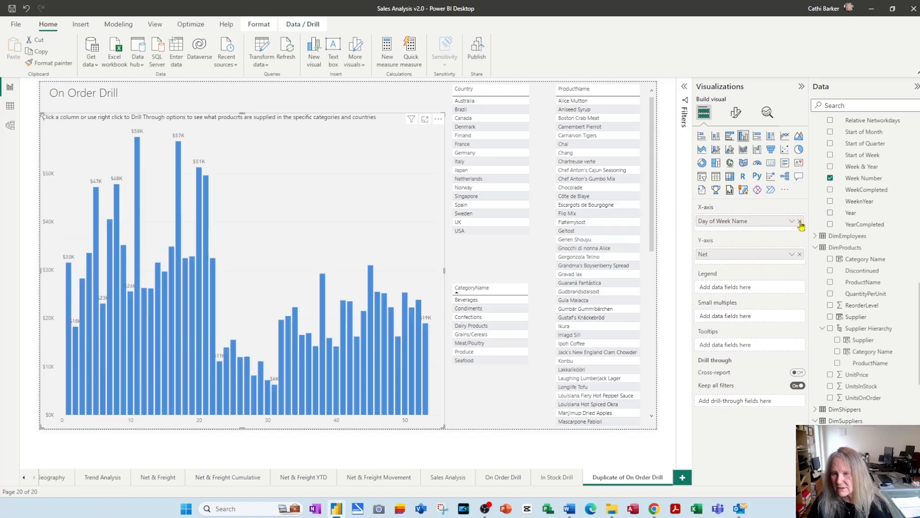
pyautogui.click(800, 221)
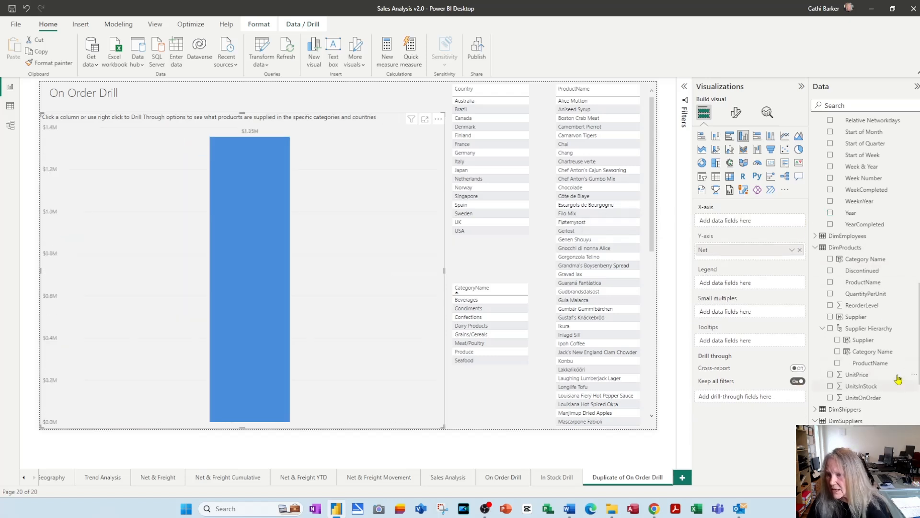
pyautogui.moveTo(878, 334); pyautogui.dragTo(761, 228)
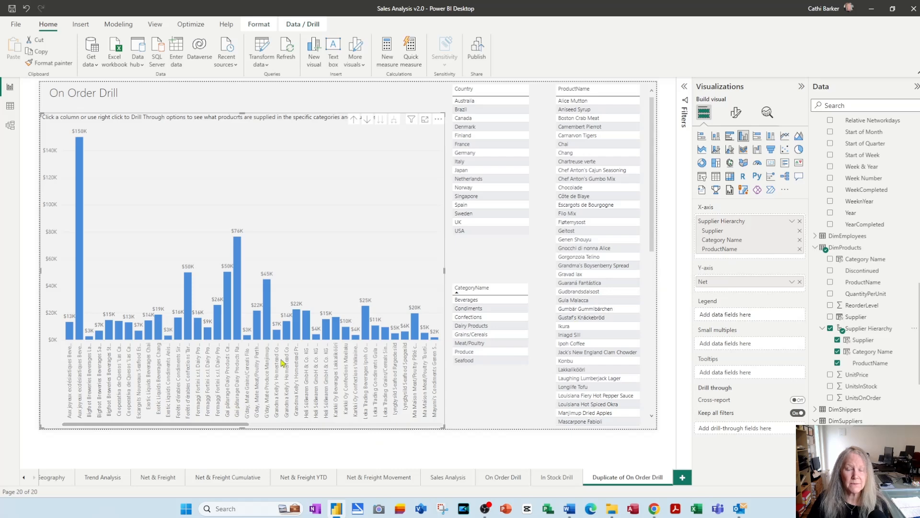
# Turn on drill mode for the column chart and drill up to the top Supplier level of the hierarchy
pyautogui.click(367, 119)
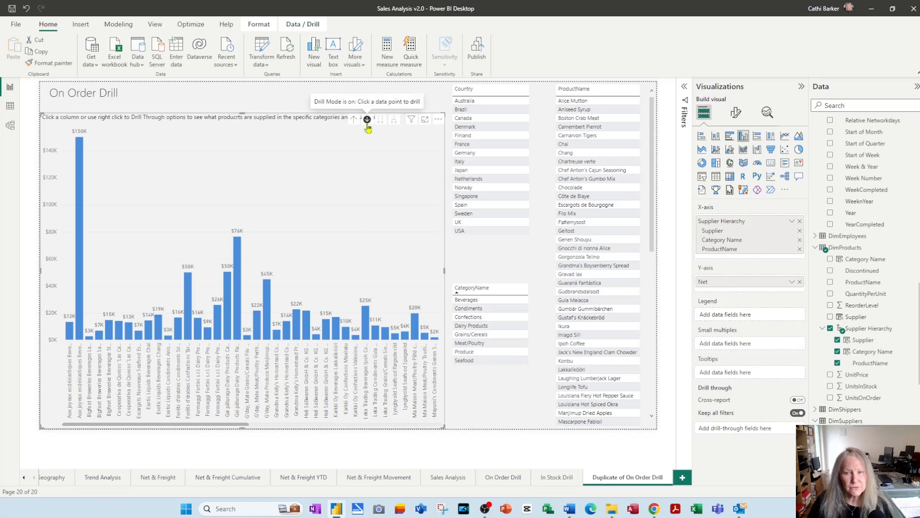
pyautogui.click(353, 120)
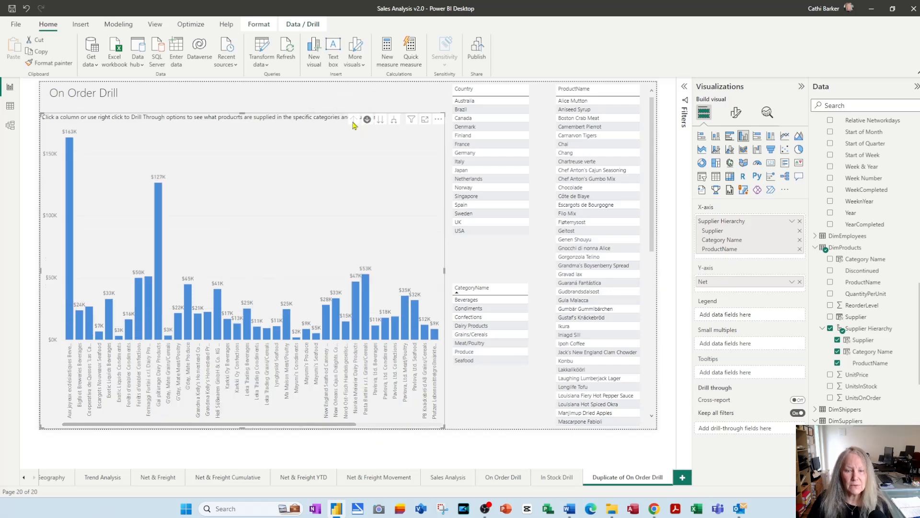
pyautogui.click(353, 120)
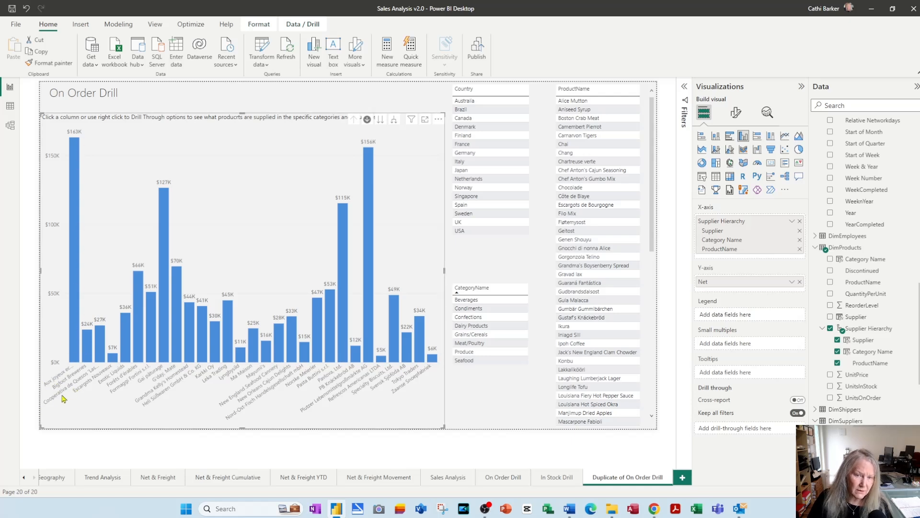
# View the chart at the Category Name and ProductName levels by going to the next hierarchy level, and drill back up to Supplier
pyautogui.moveTo(87, 346)
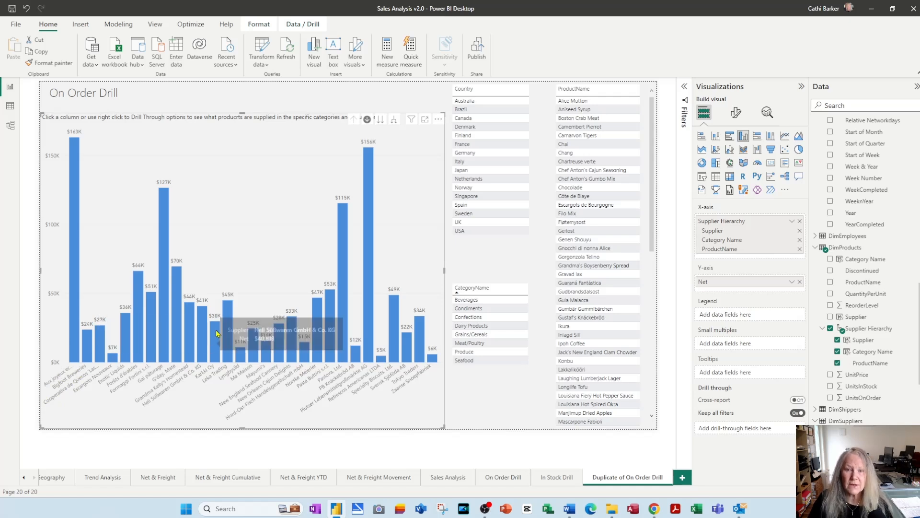
pyautogui.click(381, 120)
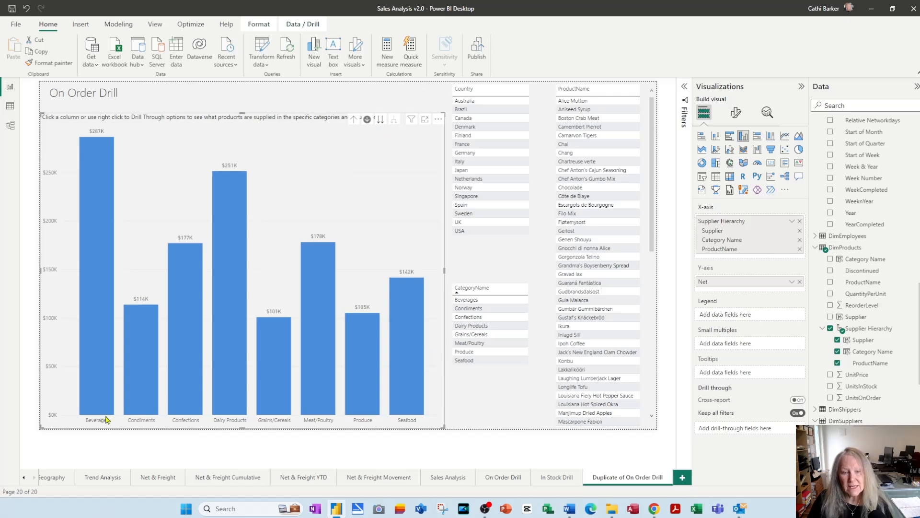
pyautogui.click(380, 119)
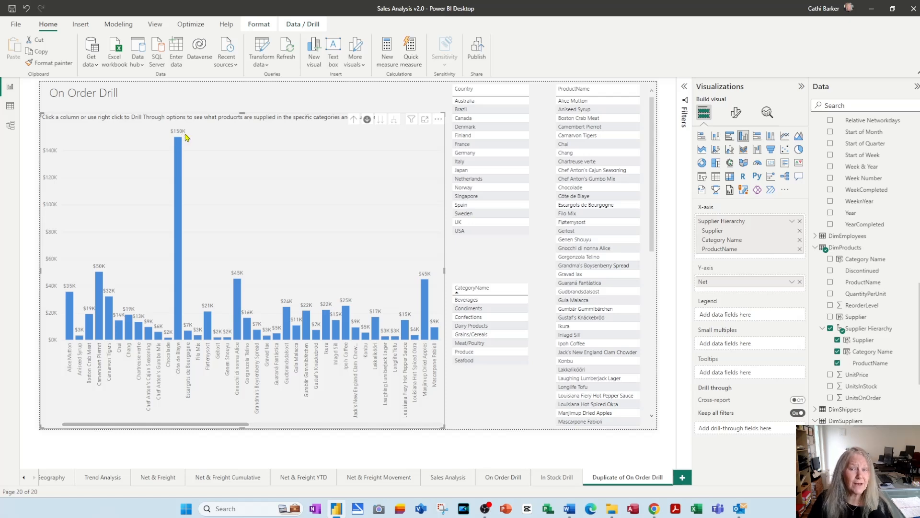
pyautogui.click(354, 120)
pyautogui.click(354, 120)
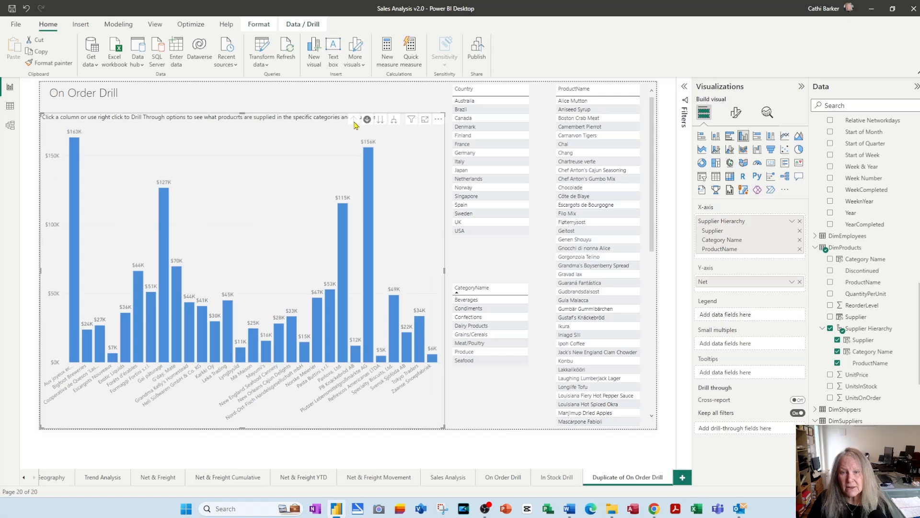
# Expand the chart down all hierarchy levels to ProductName and inspect its columns' details in Focus mode before returning to the report
pyautogui.click(394, 120)
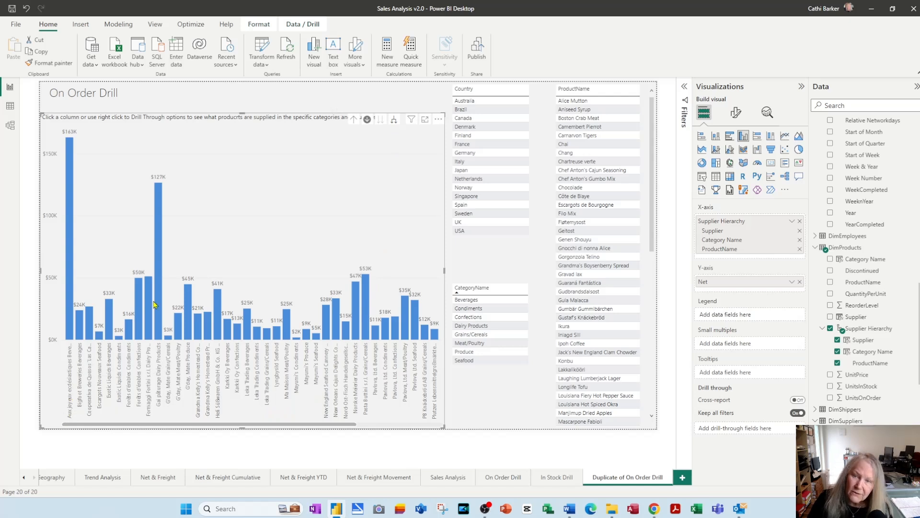
pyautogui.click(394, 120)
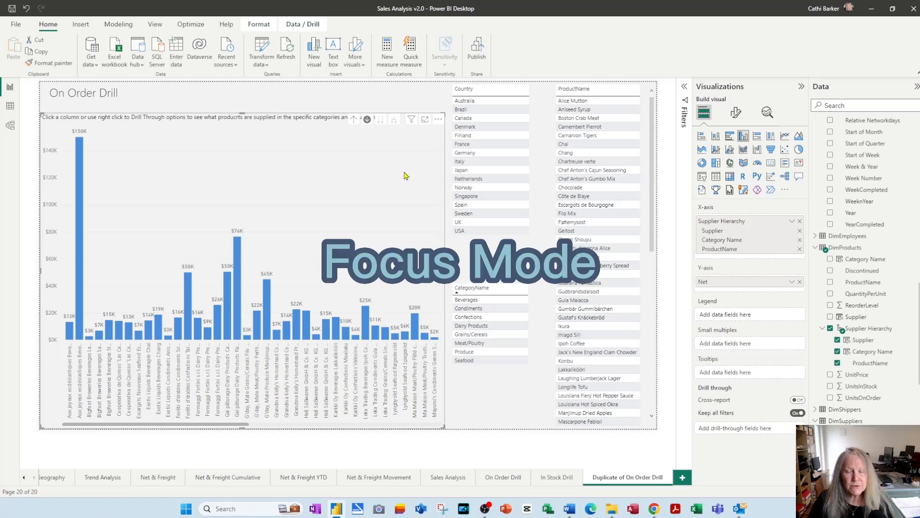
pyautogui.click(425, 120)
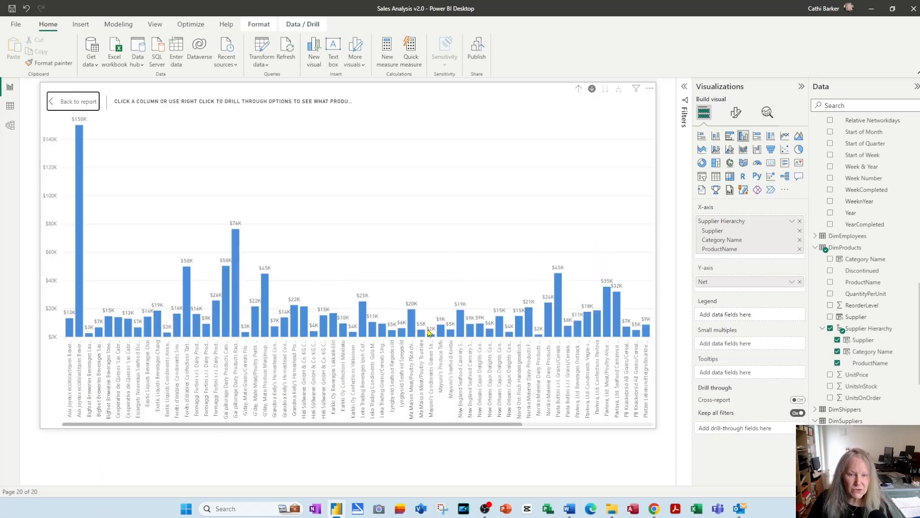
pyautogui.moveTo(111, 331)
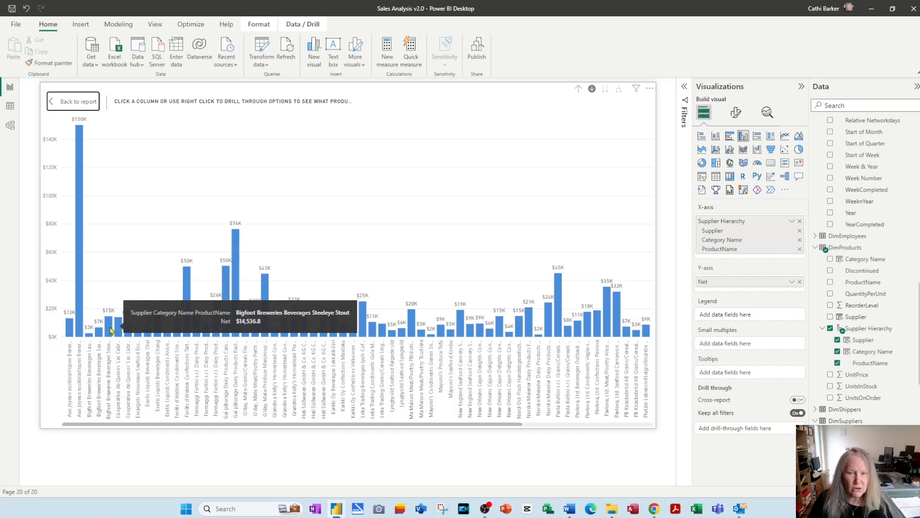
pyautogui.moveTo(79, 321)
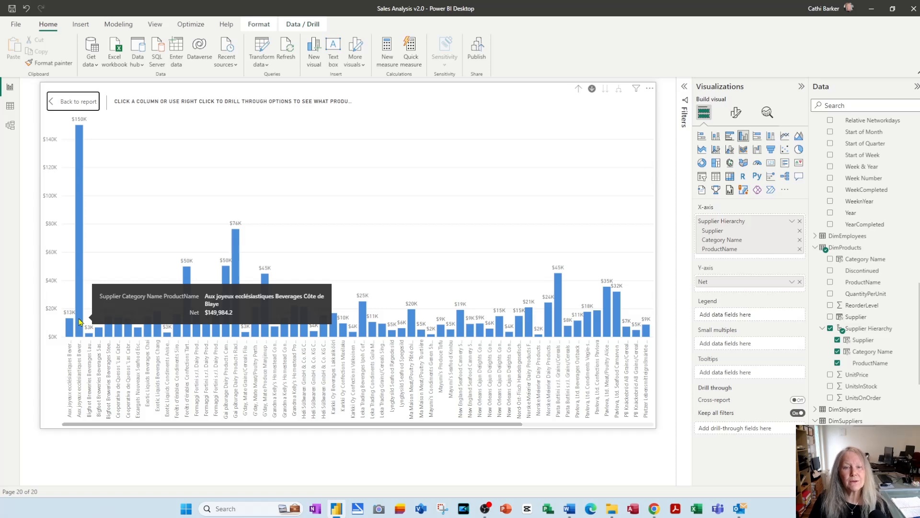
pyautogui.click(77, 103)
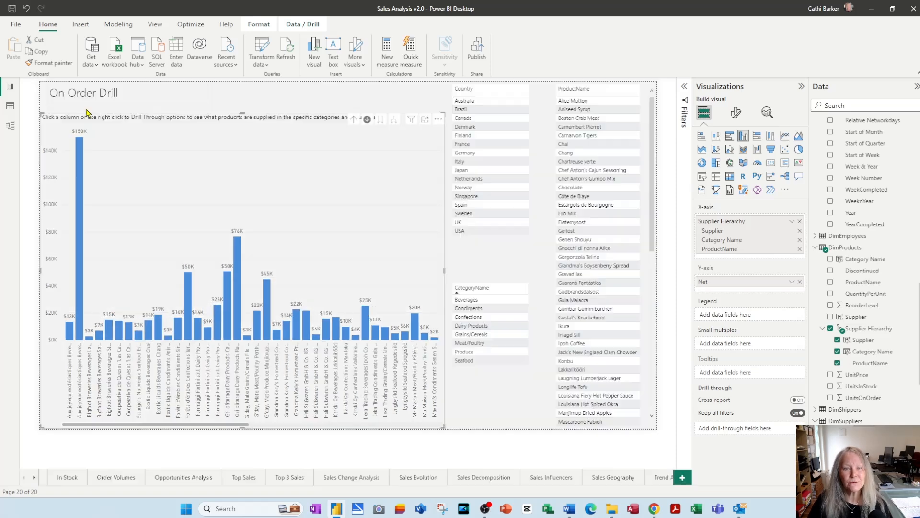